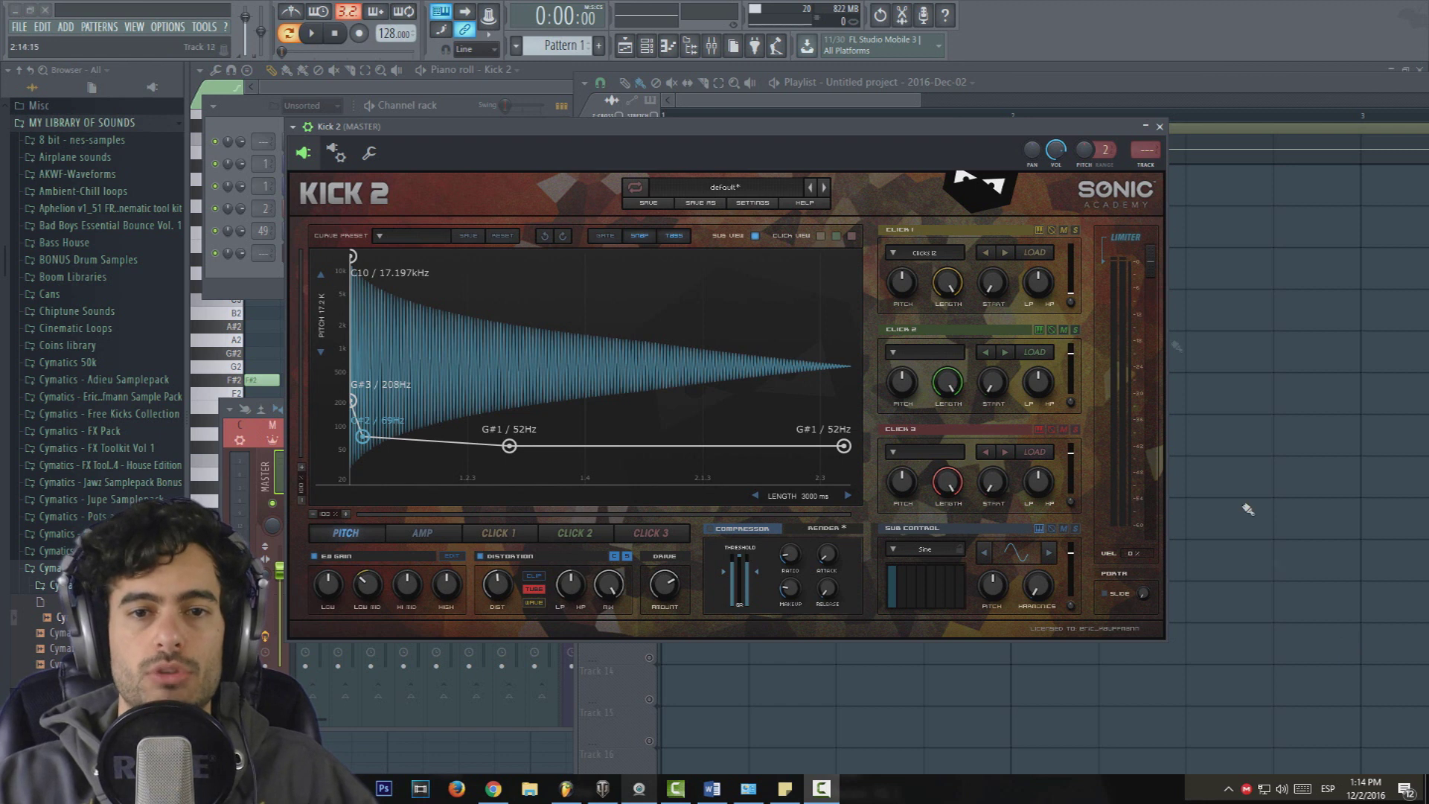
Step: Play back the Cymatics Trapstyle 808 D# clip from the start of the playlist in song mode
click(792, 93)
scroll(811, 99, up, 2)
scroll(760, 141, down, 3)
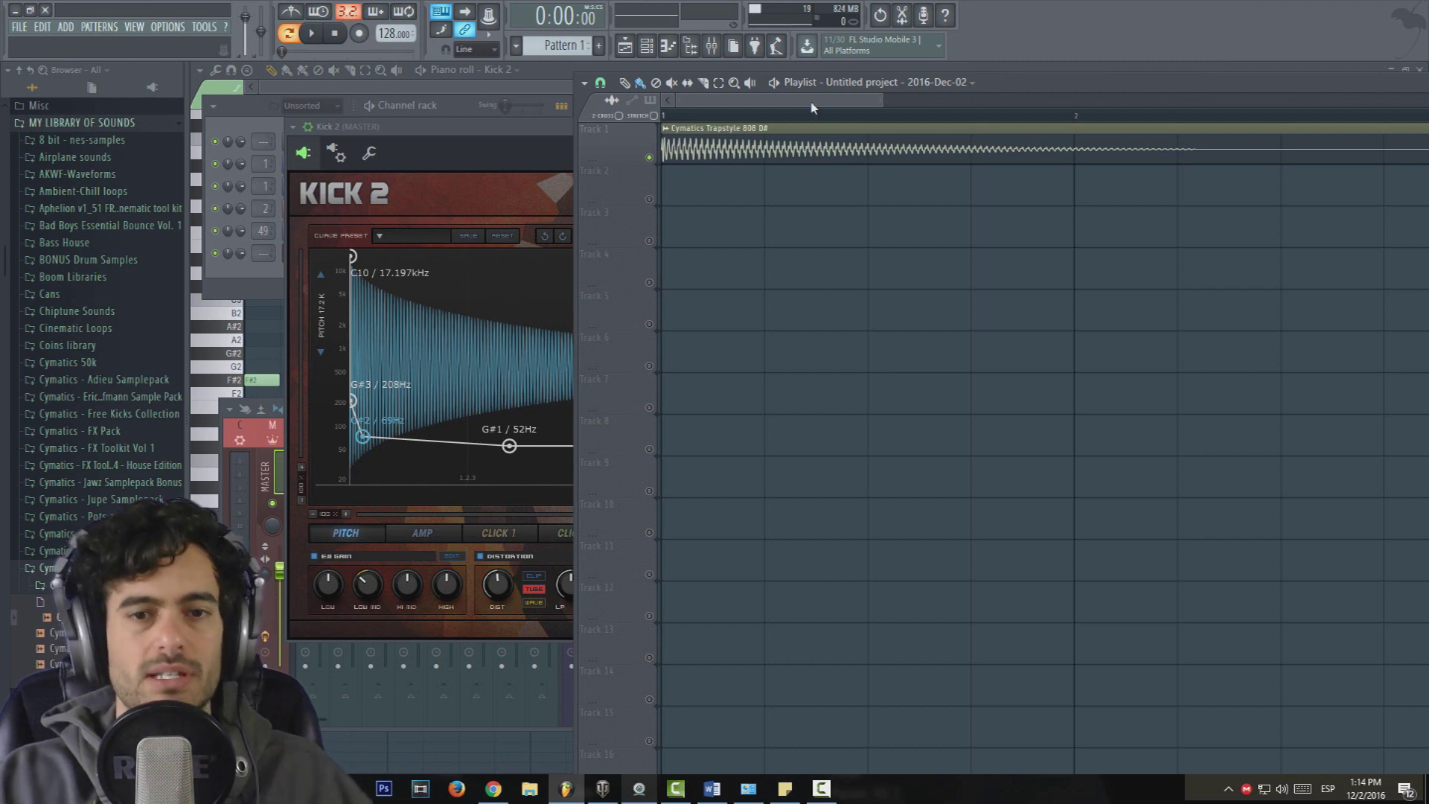
scroll(812, 108, down, 3)
click(308, 34)
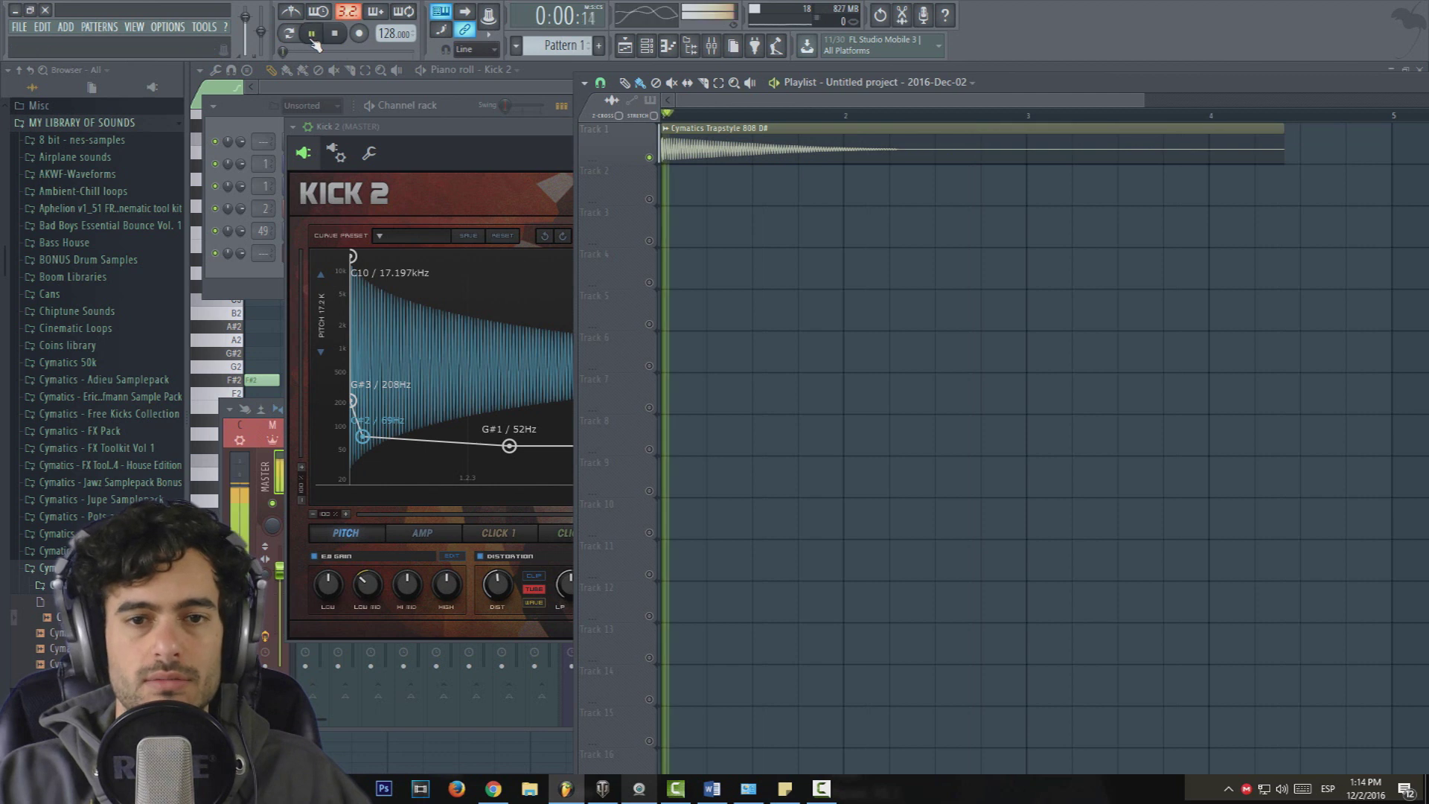
click(345, 40)
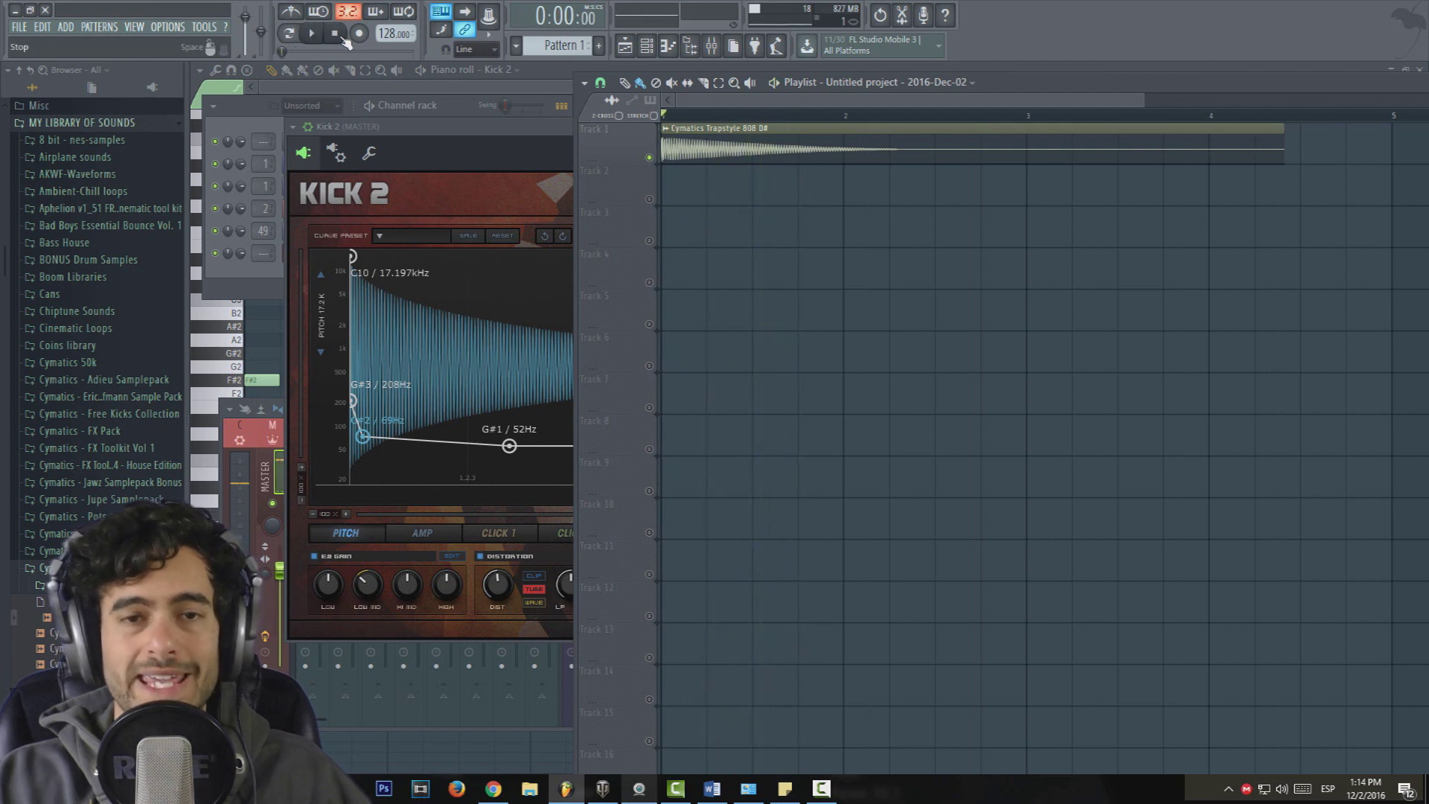
Step: Switch to pattern mode and audition the Kick 2 pattern
click(312, 34)
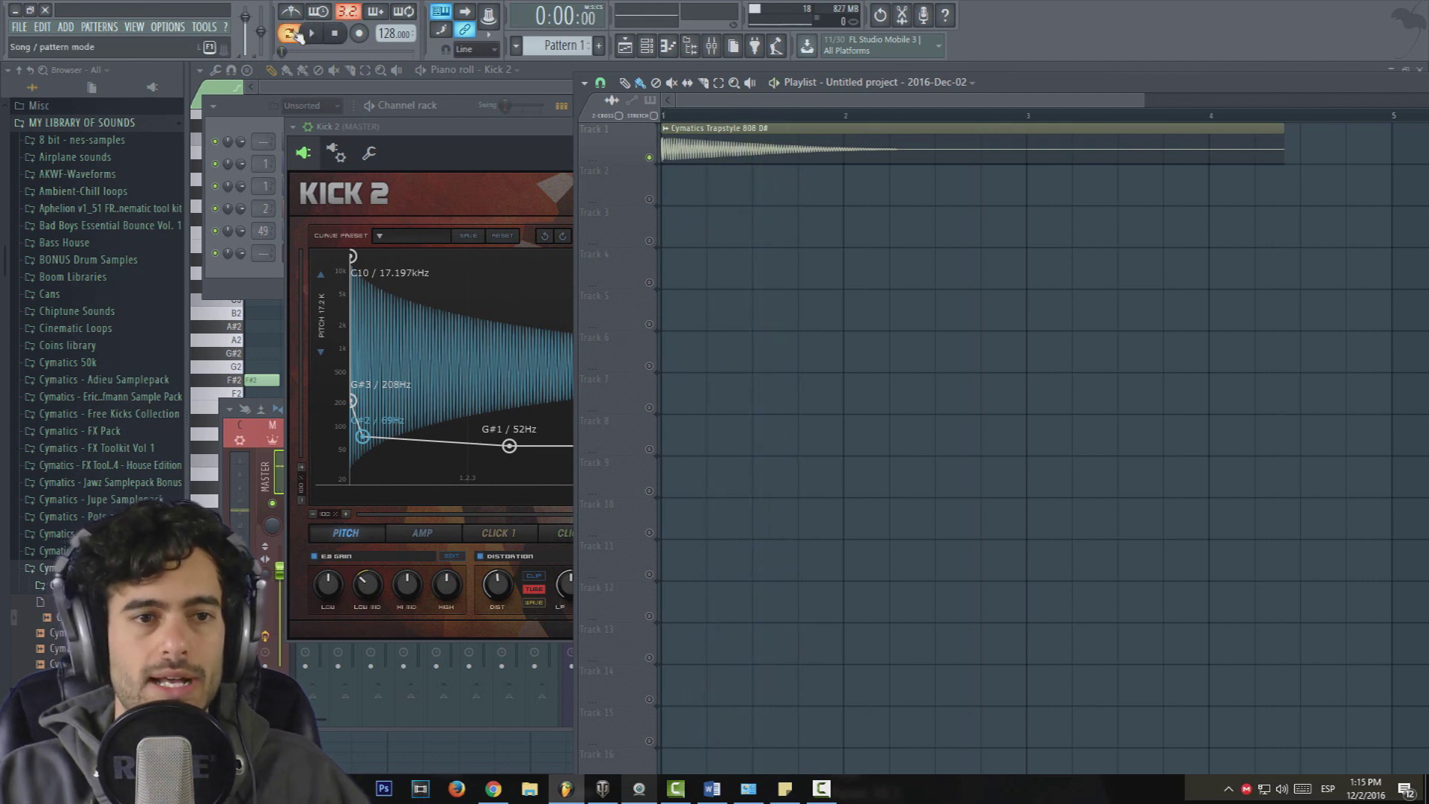
click(334, 33)
click(423, 136)
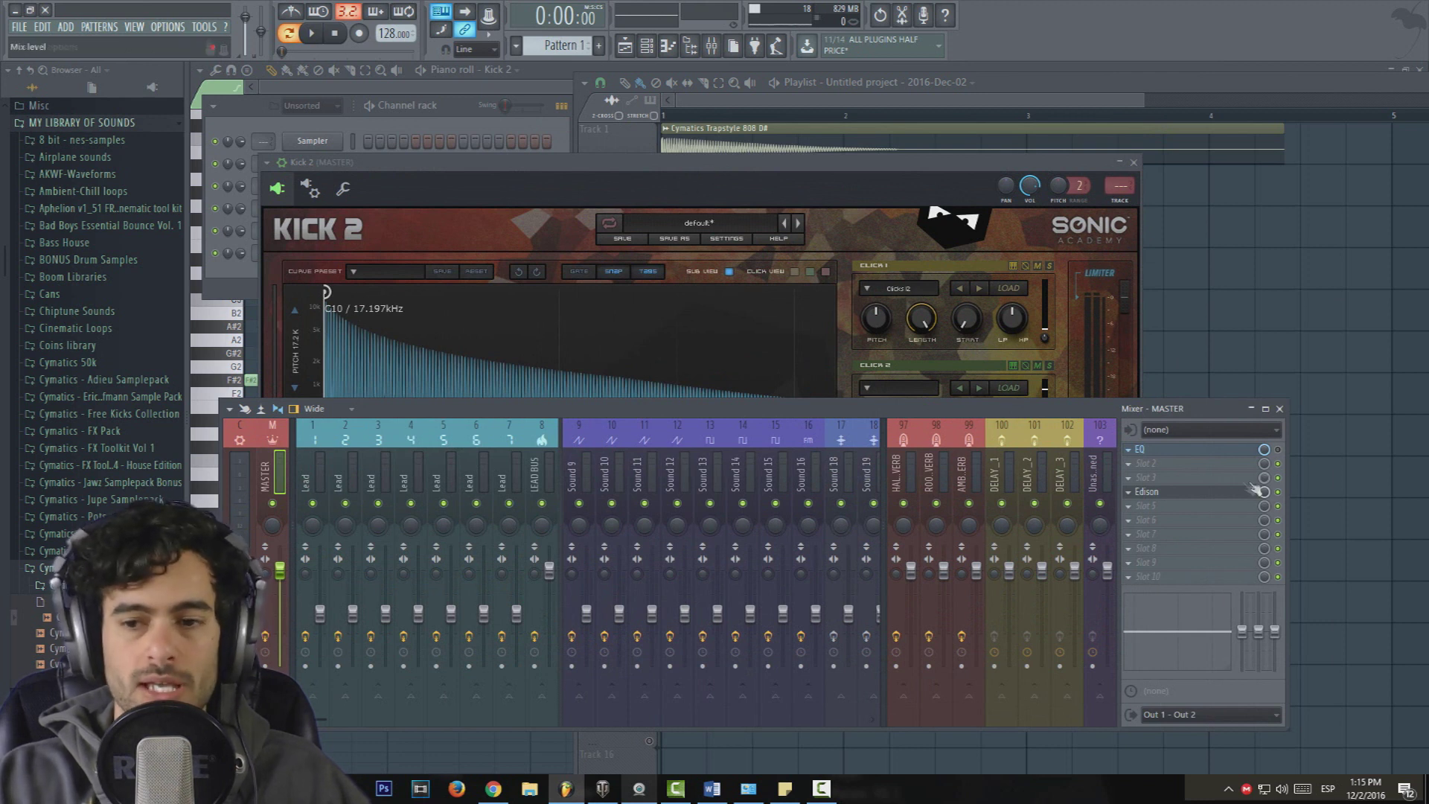
Step: Open Edison on the master channel and add an F#2 note at bar 3 in the Kick 2 pattern
click(1224, 495)
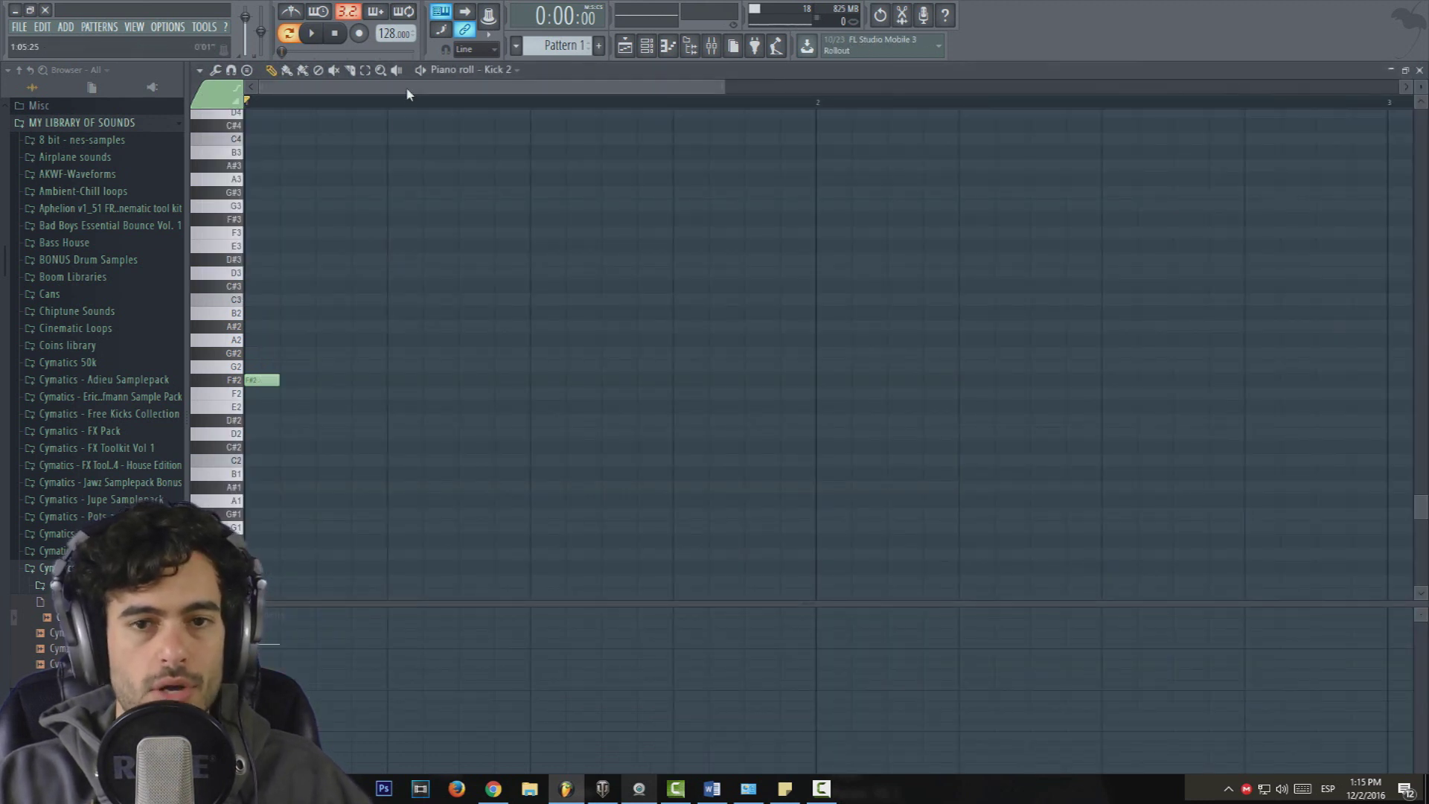
scroll(408, 94, down, 3)
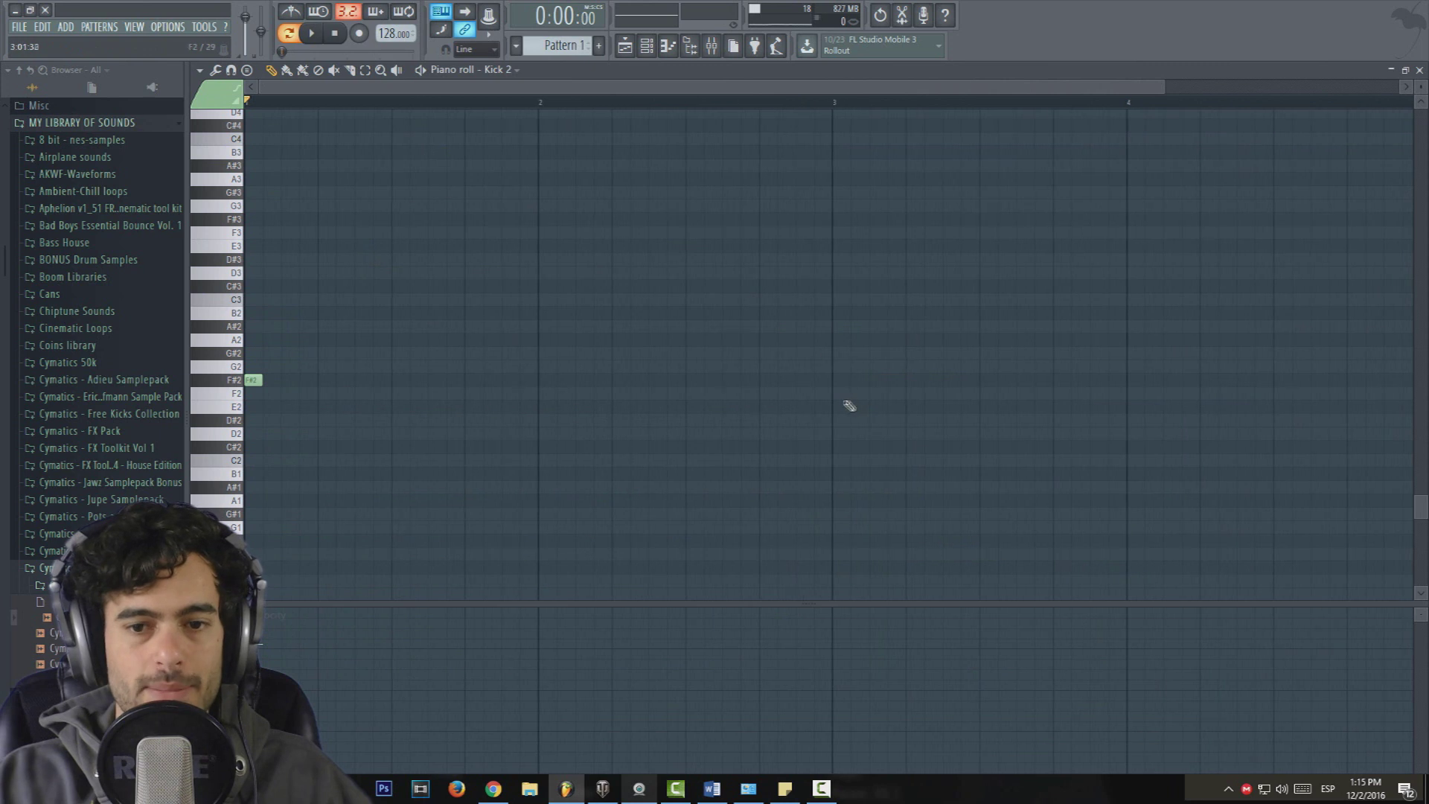
click(838, 383)
key(F9)
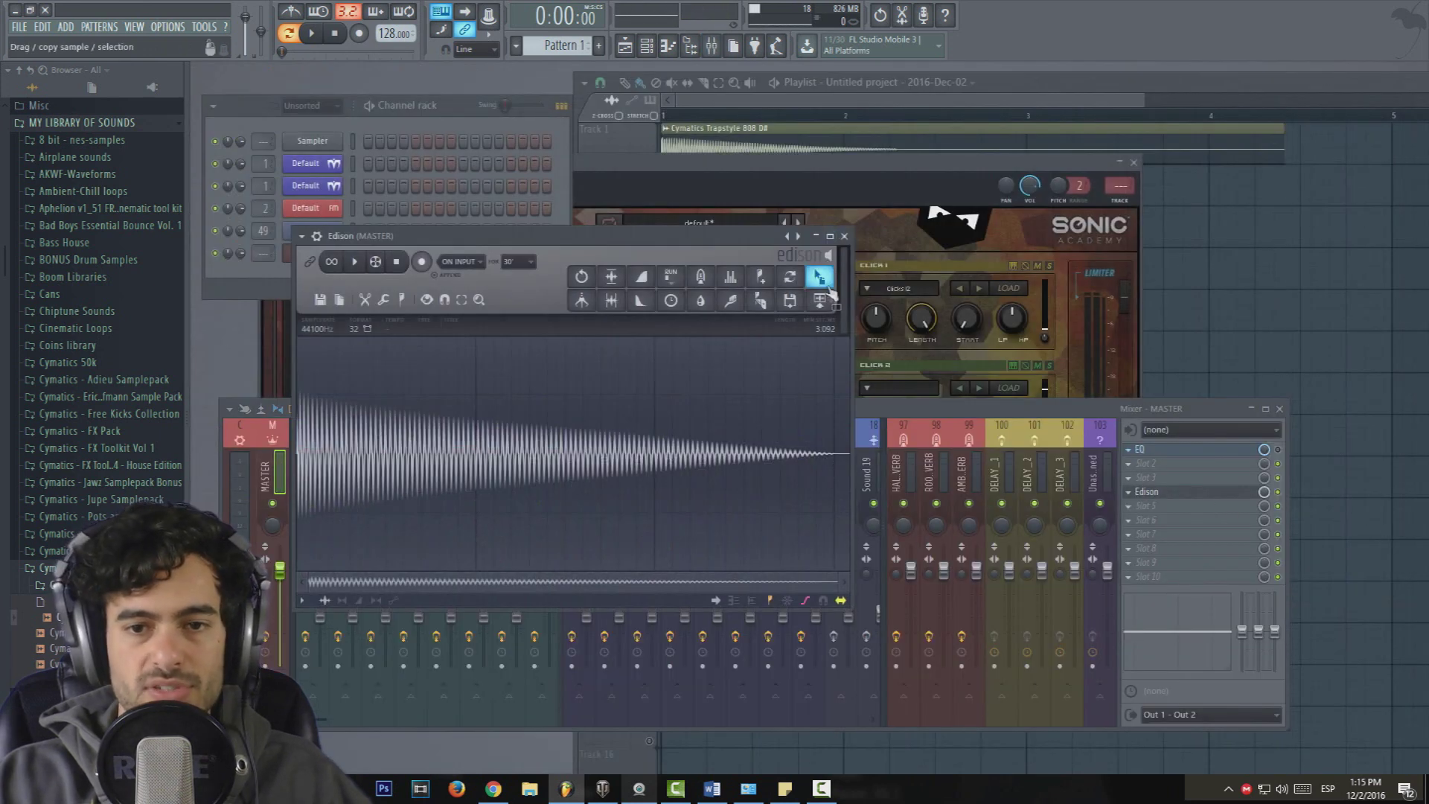
Step: Place the Edison recording in the playlist as an audio clip at the start of track 3
drag(820, 278, 1001, 320)
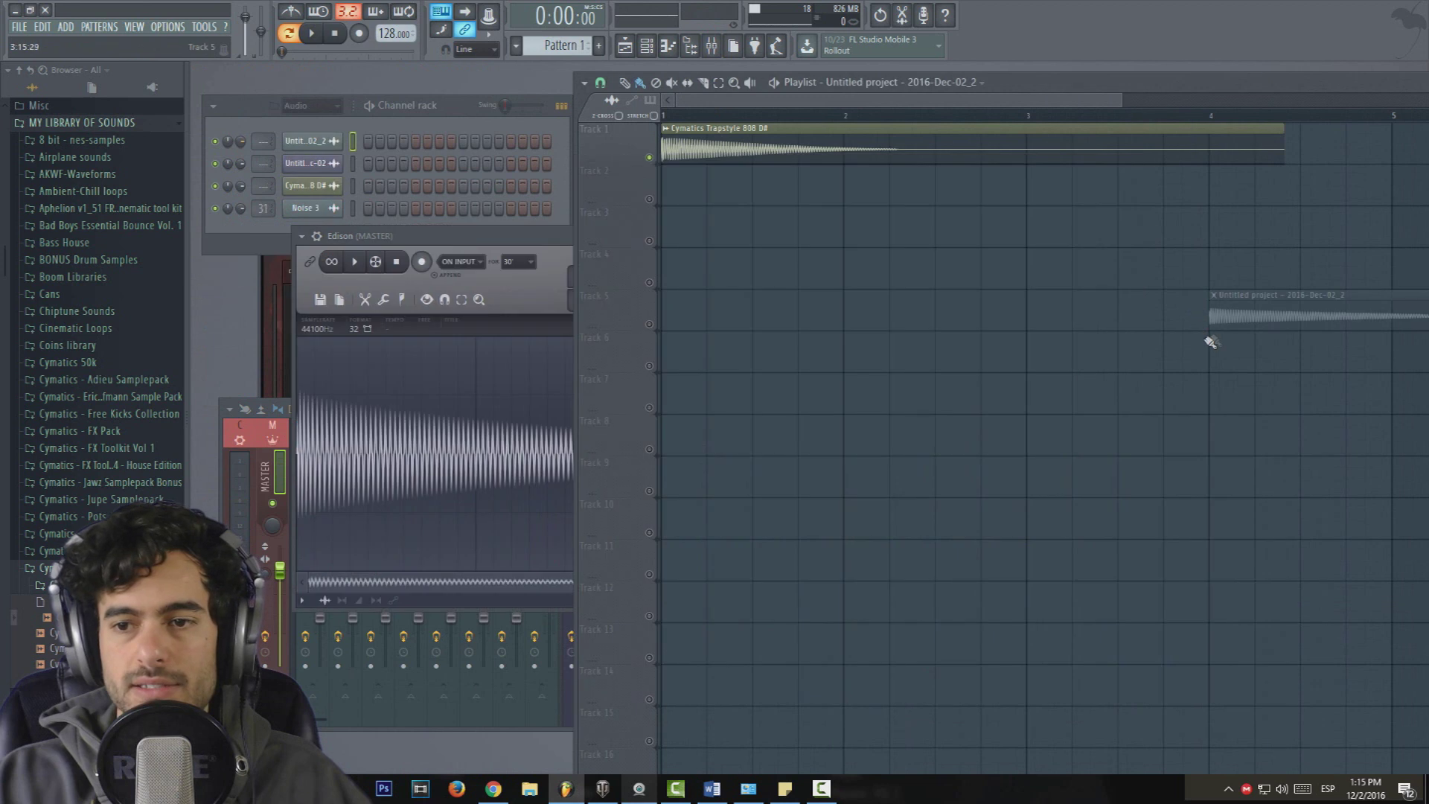
drag(1206, 313, 623, 215)
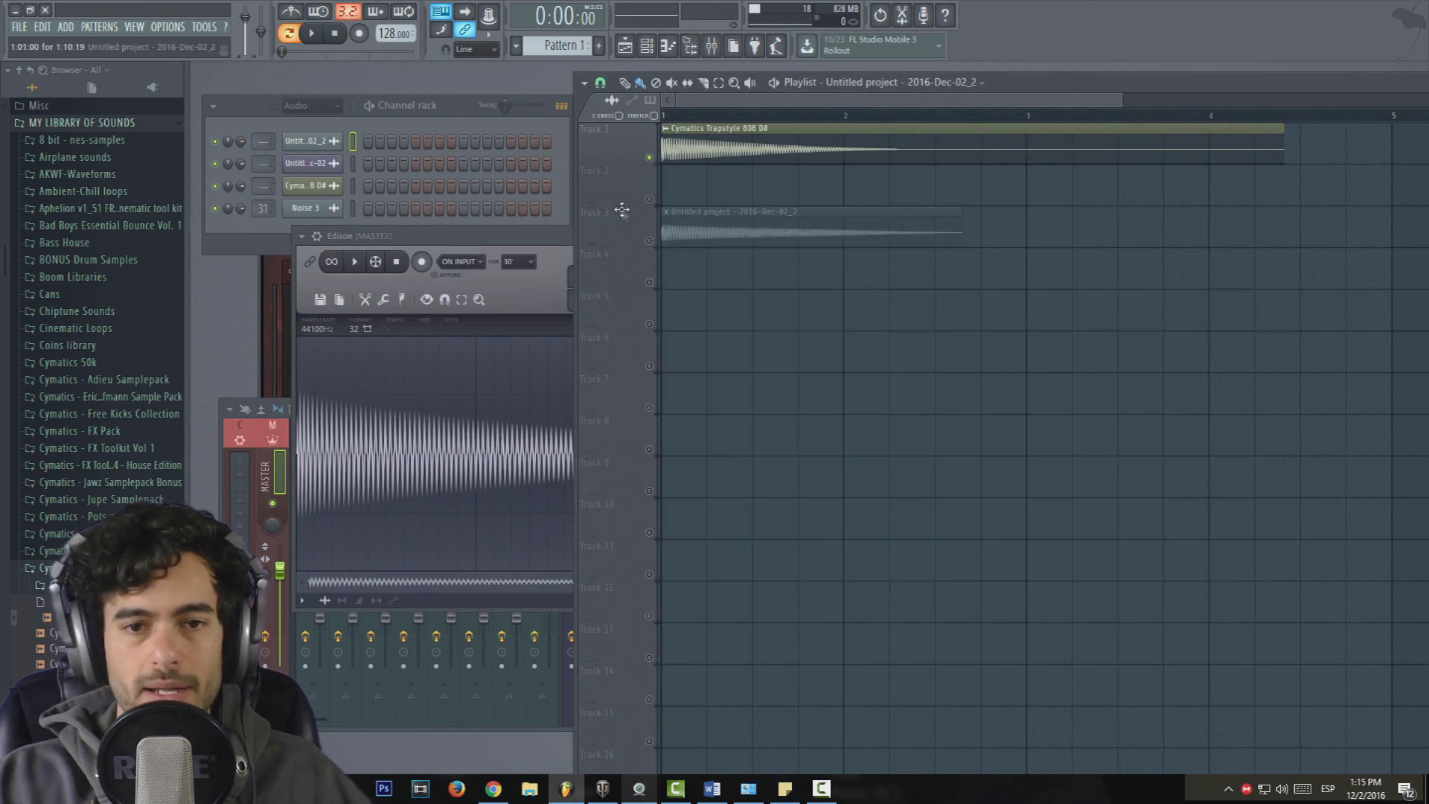
scroll(827, 103, up, 1)
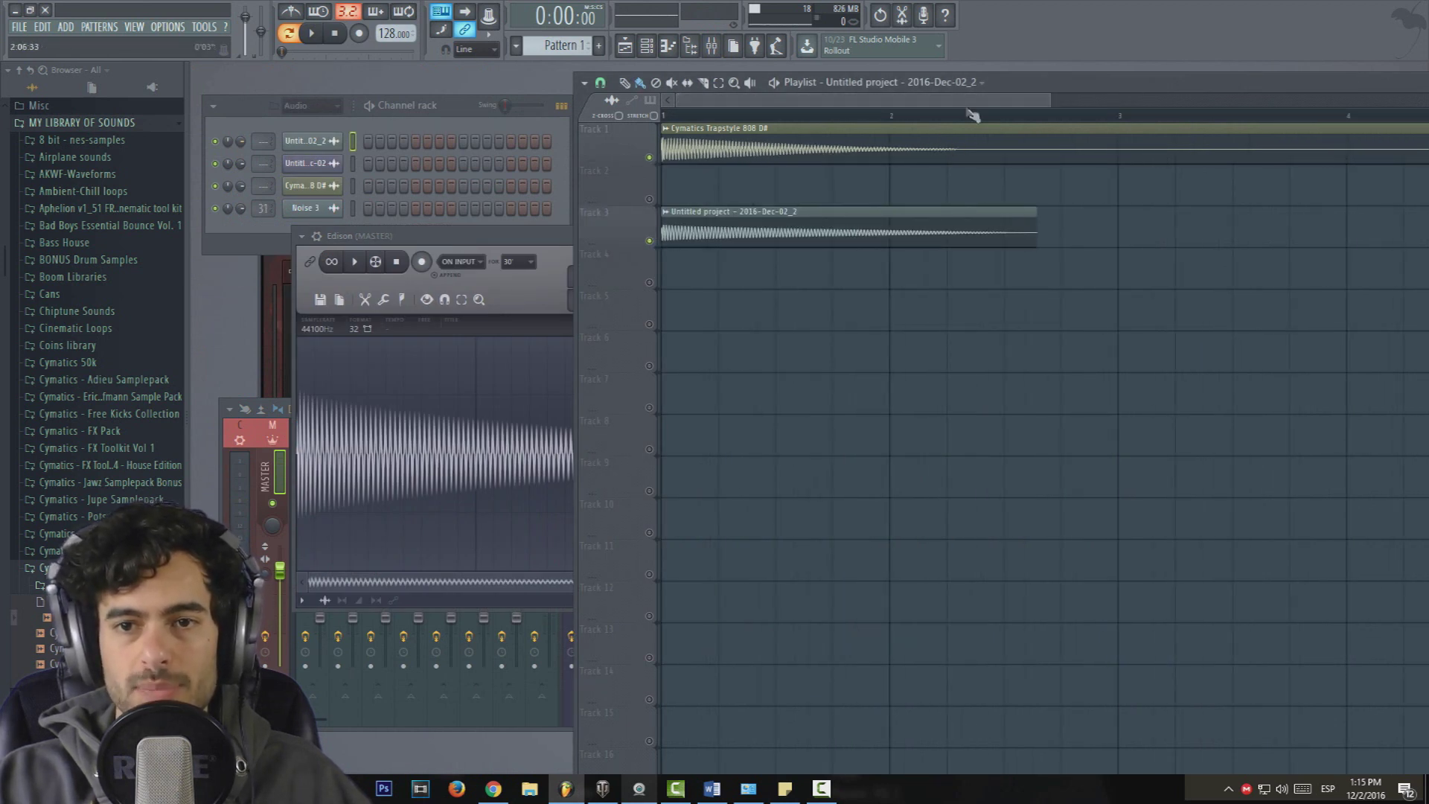
Step: Shorten the Cymatics Trapstyle 808 D# clip to end shortly after bar 2 and set playback to song mode
scroll(971, 123, down, 1)
drag(1297, 143, 897, 120)
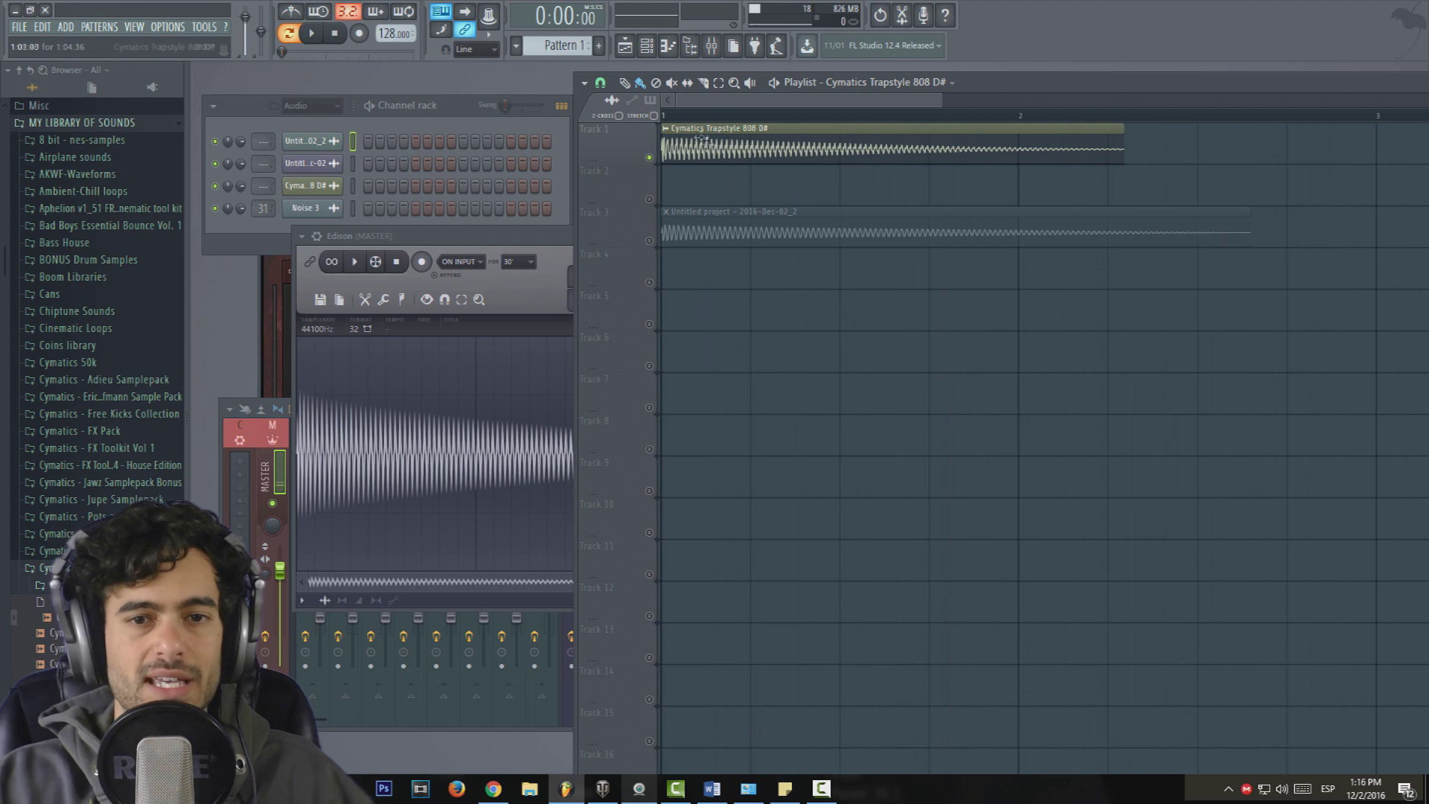
click(293, 35)
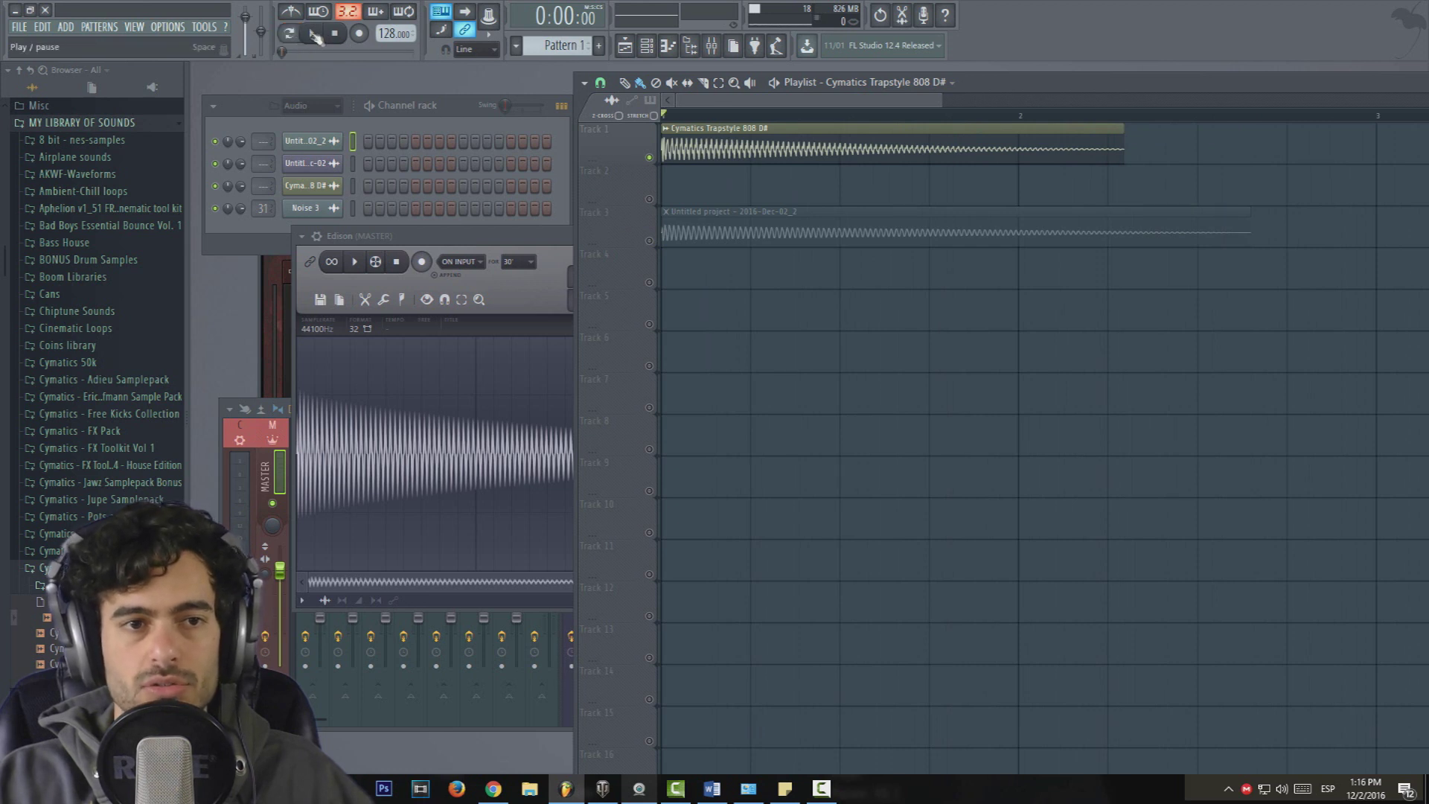
Step: Normalize the recorded clip on track 3 and play it back for comparison with the reference 808
double_click(694, 233)
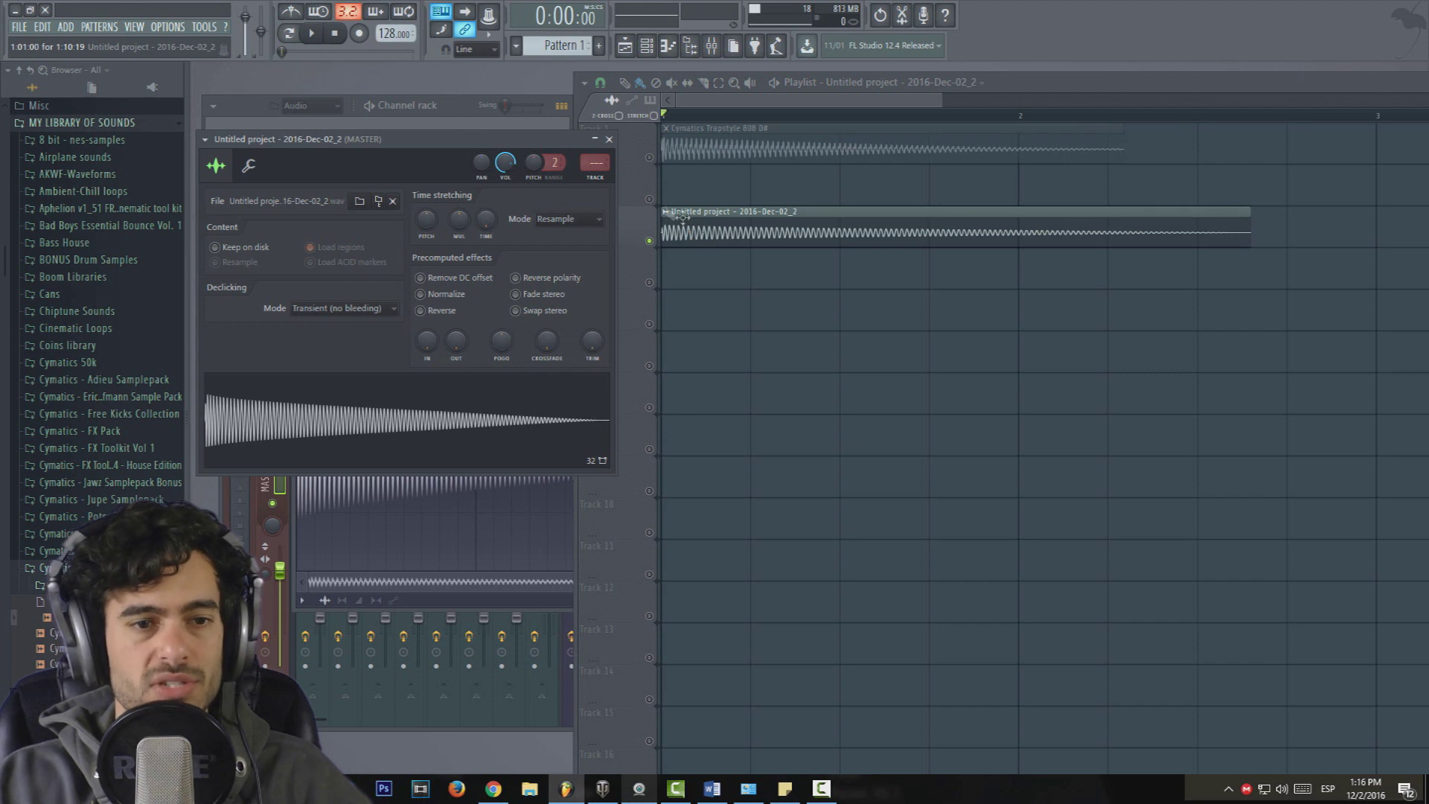
click(437, 297)
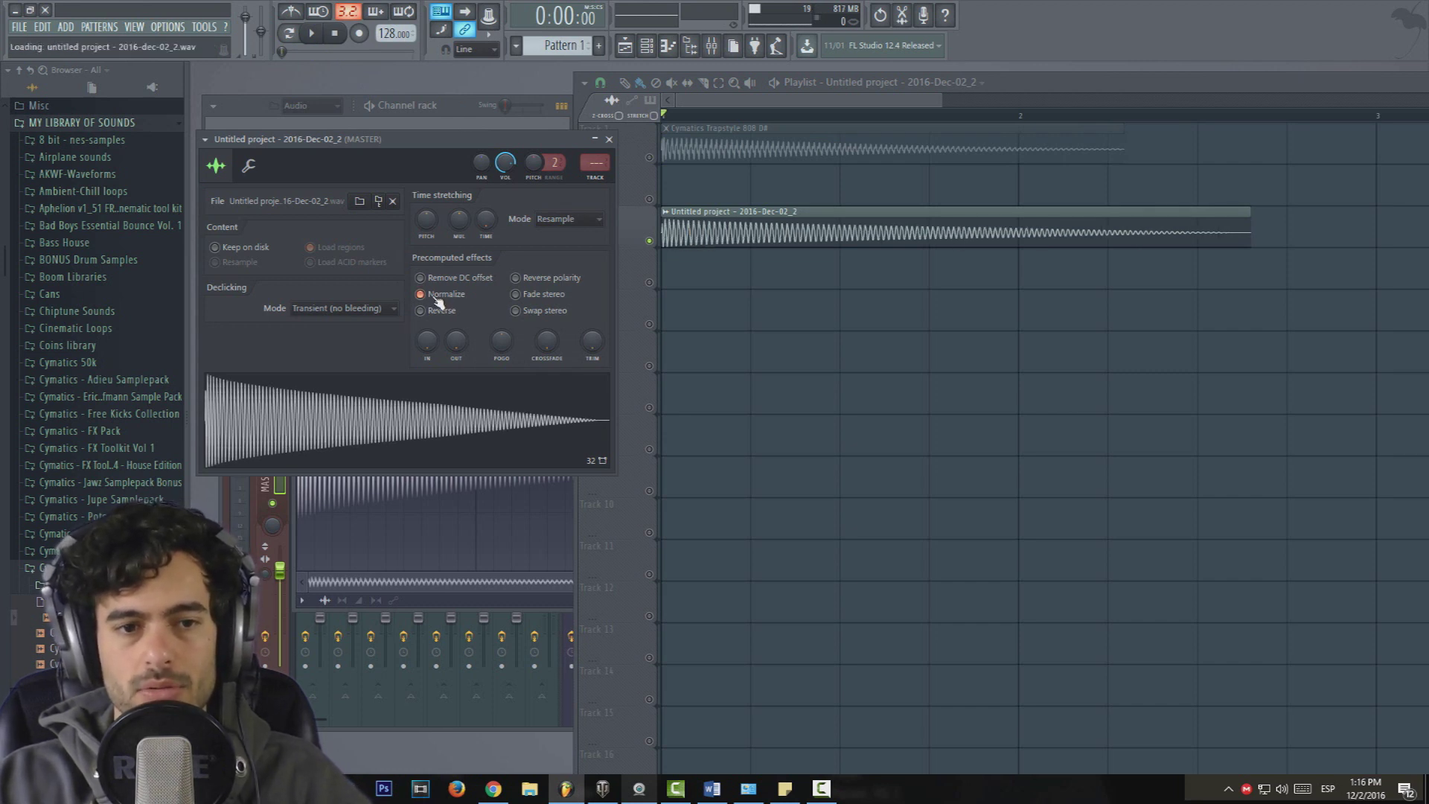
click(313, 36)
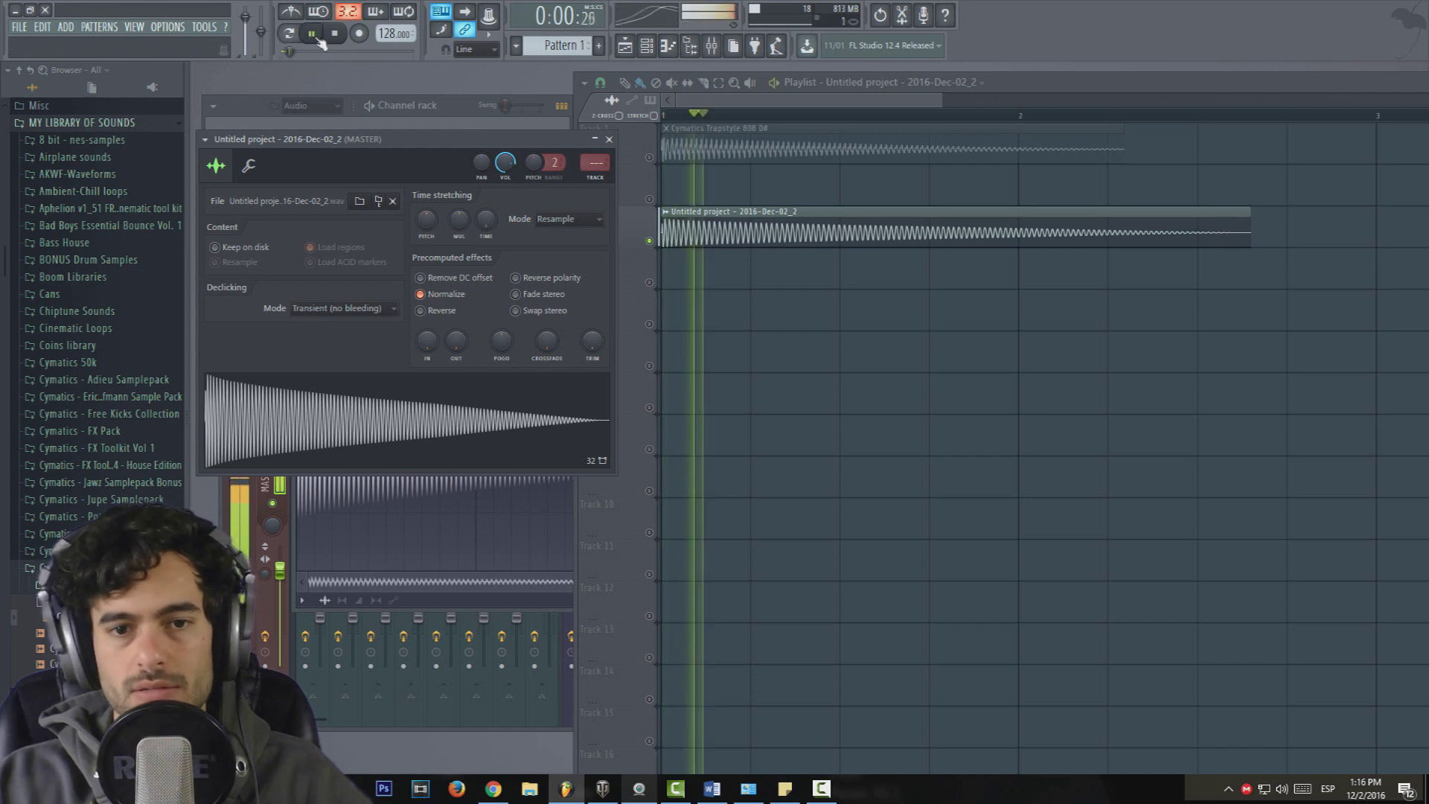
click(336, 34)
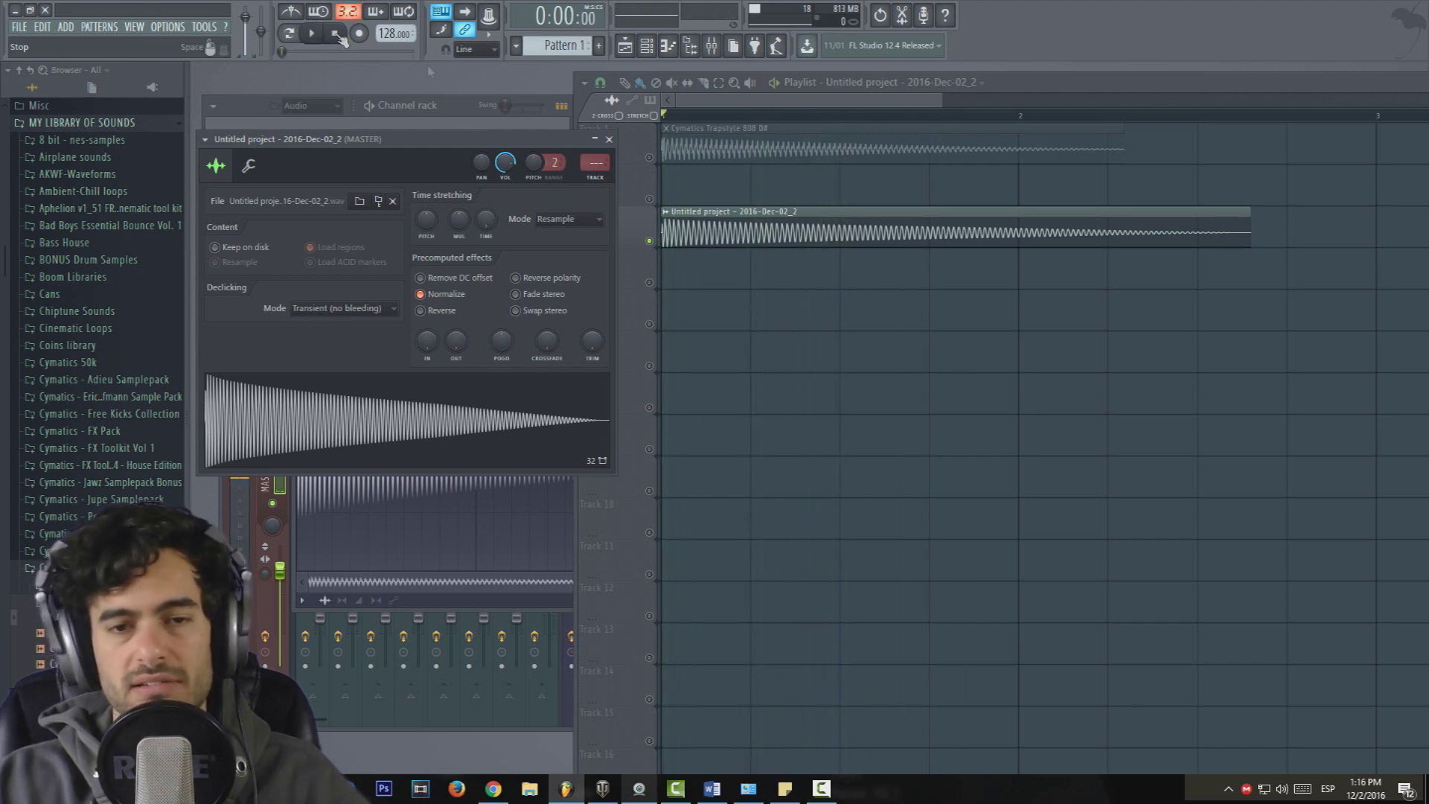
right_click(649, 157)
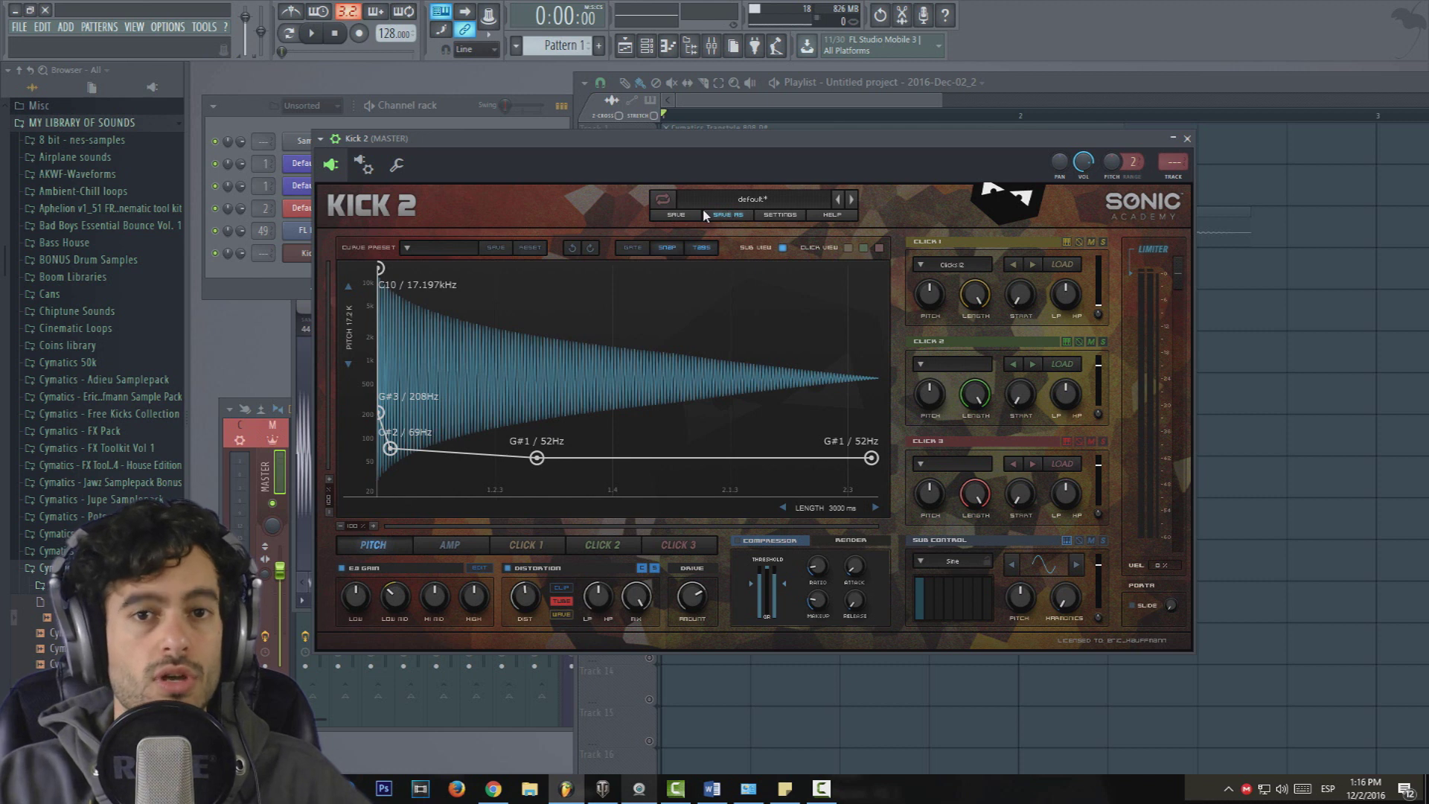
Step: Reset Kick 2 to its default preset and turn down the Click 1 volume
drag(672, 138, 679, 97)
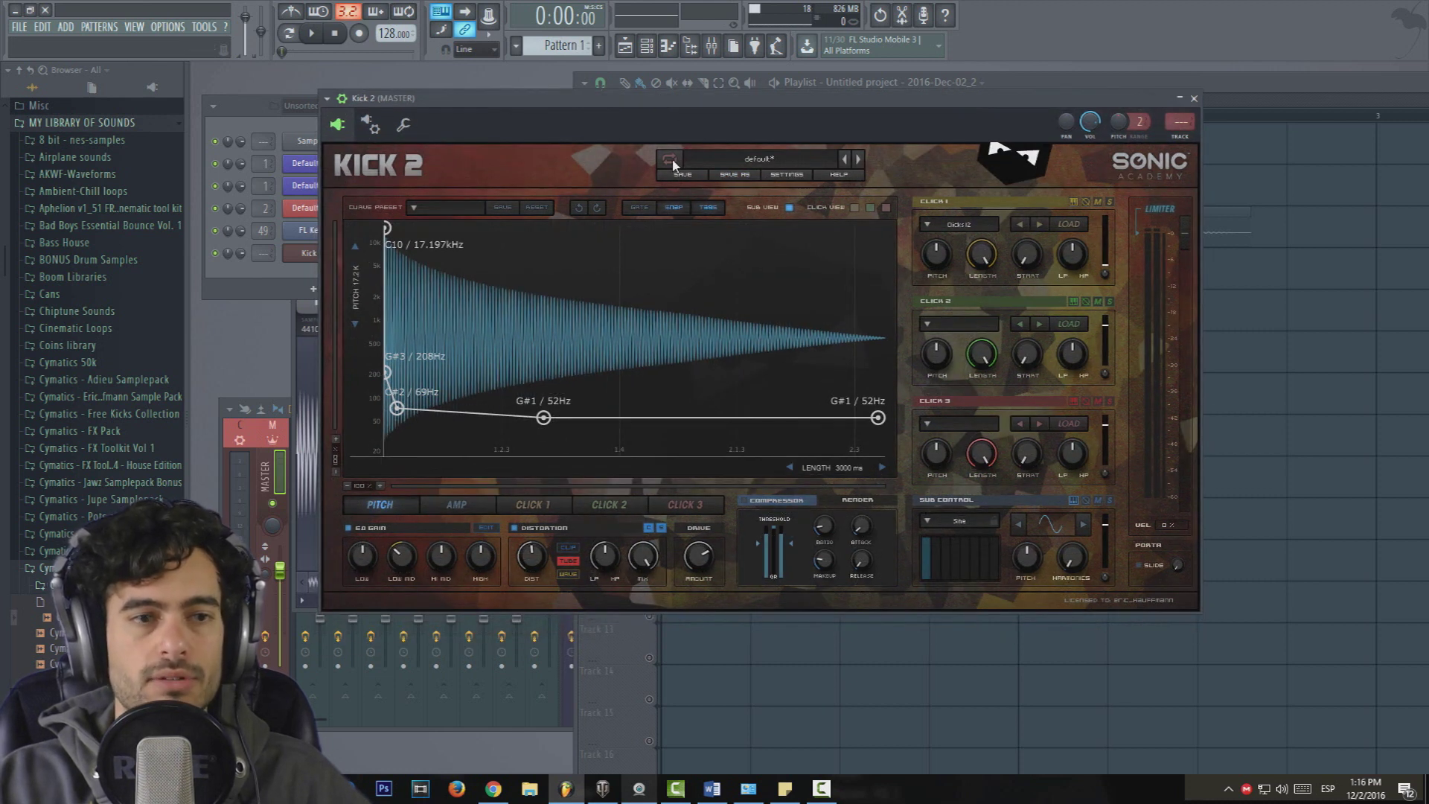
click(670, 160)
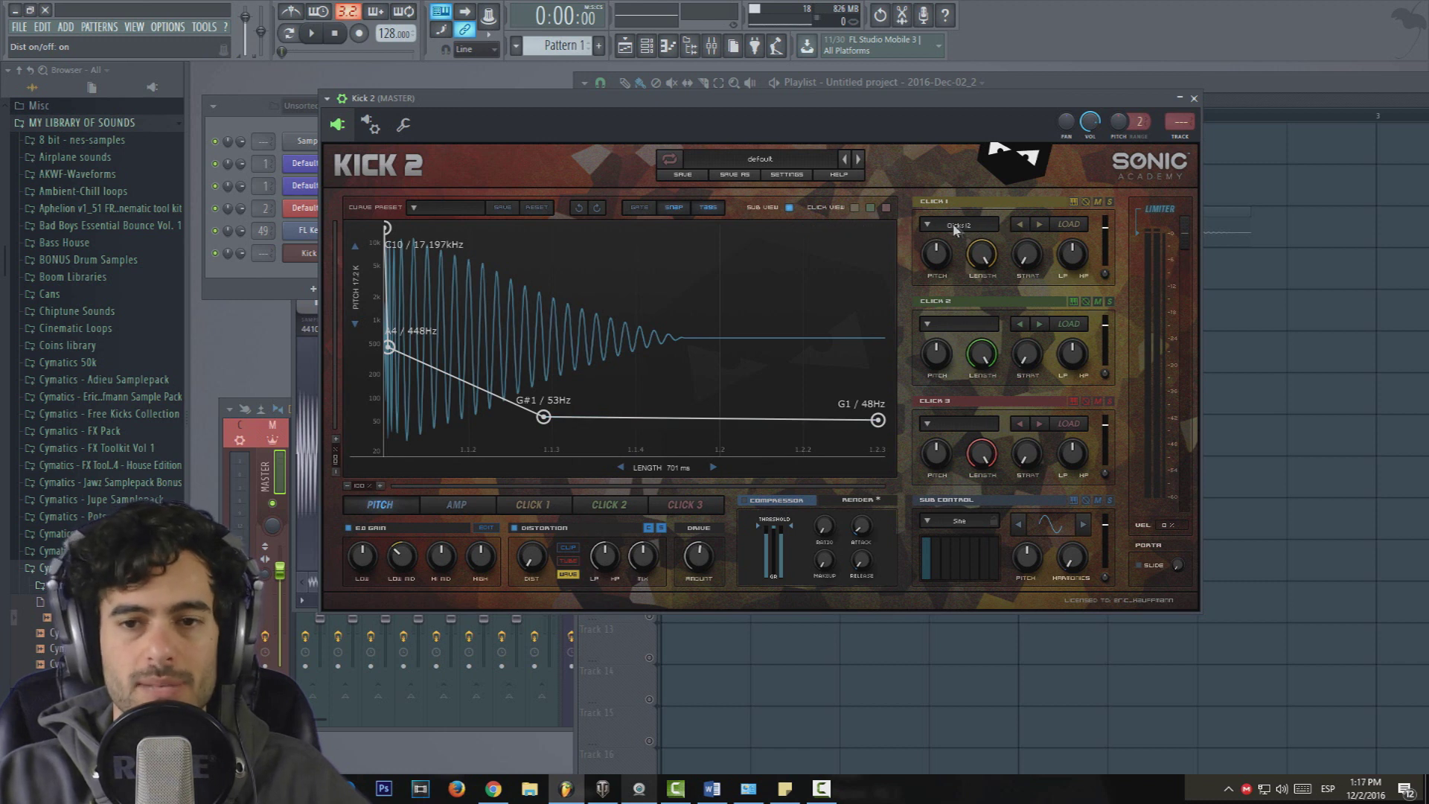
drag(1109, 262, 1102, 273)
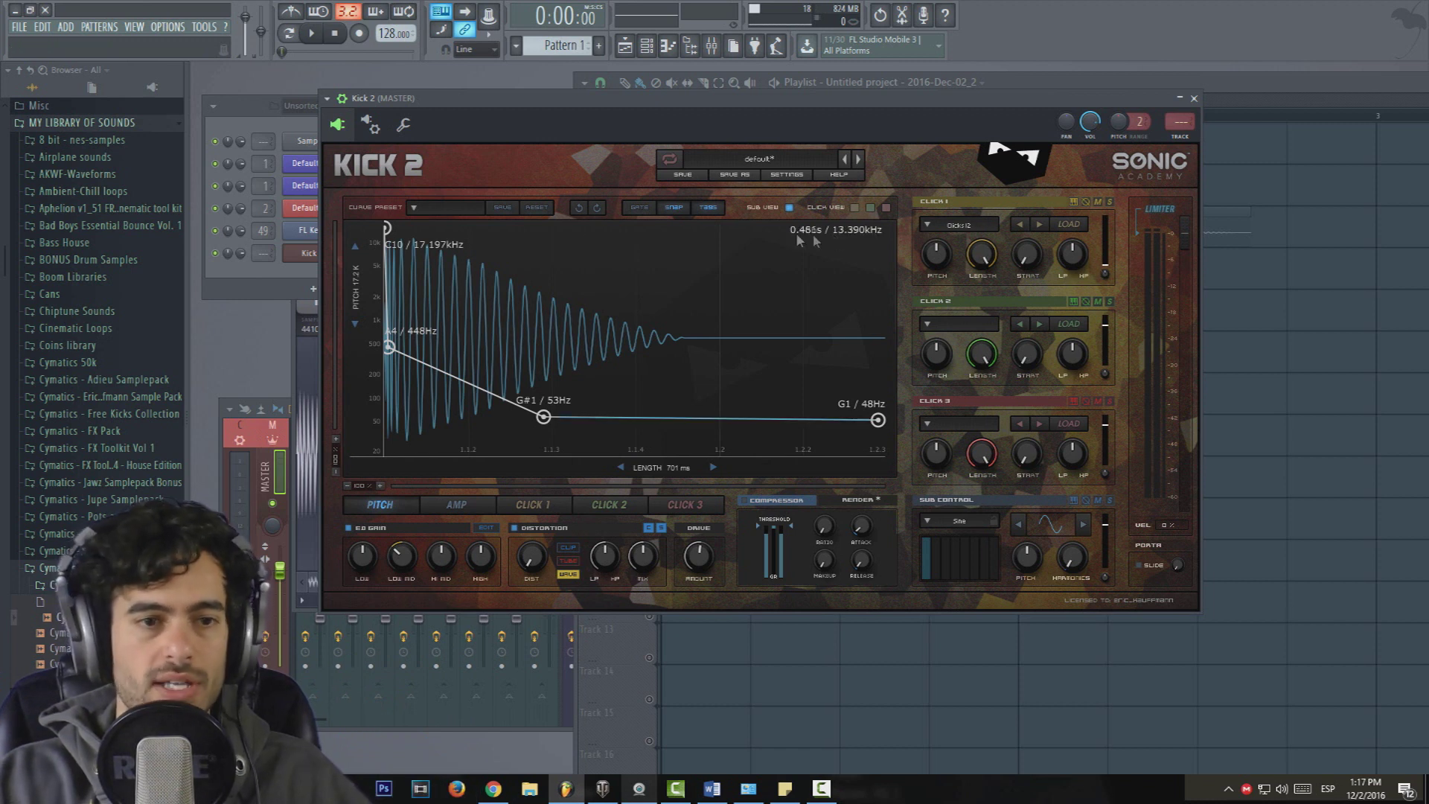
Step: Show the amp envelope and set the kick's length to 3000 ms
click(453, 505)
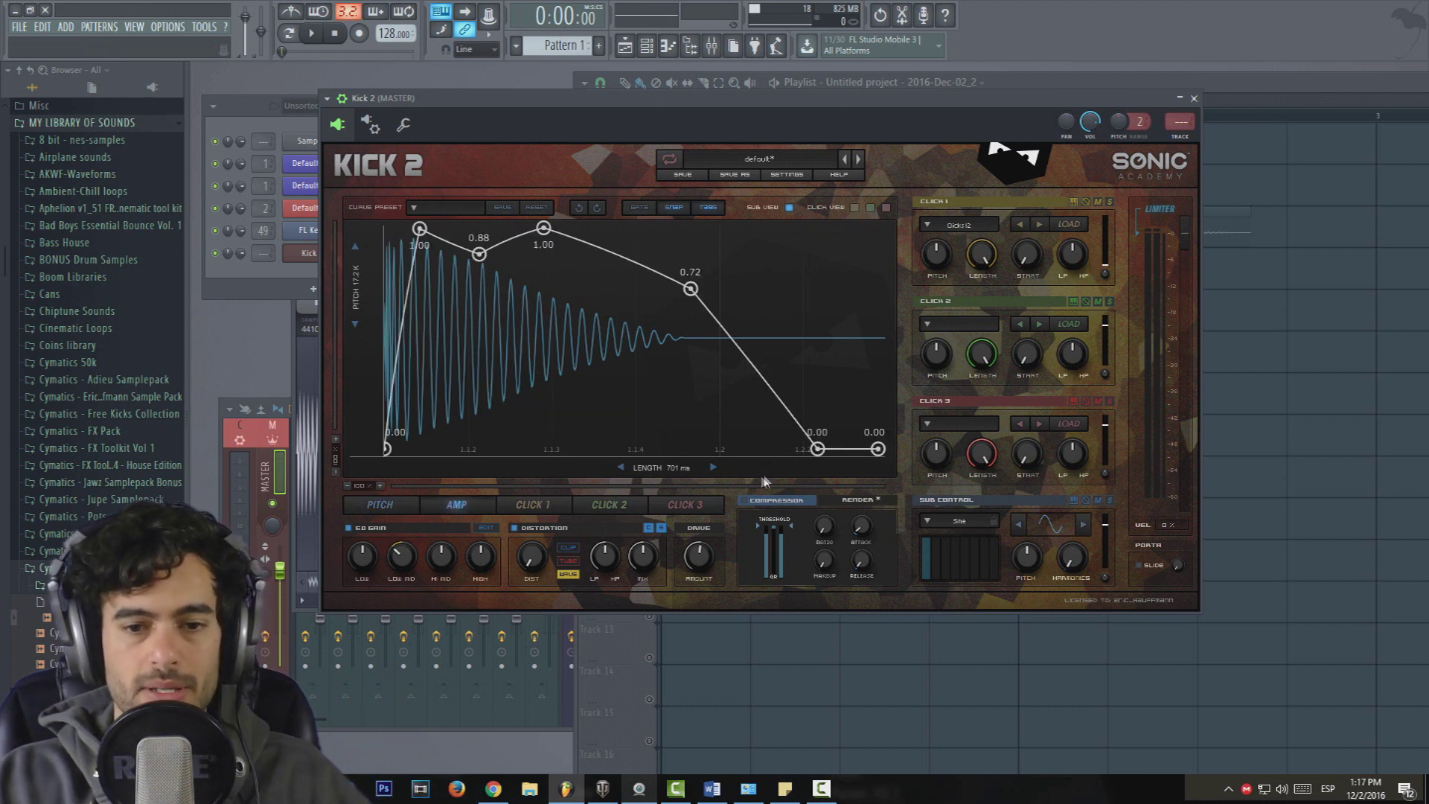
drag(663, 469, 664, 365)
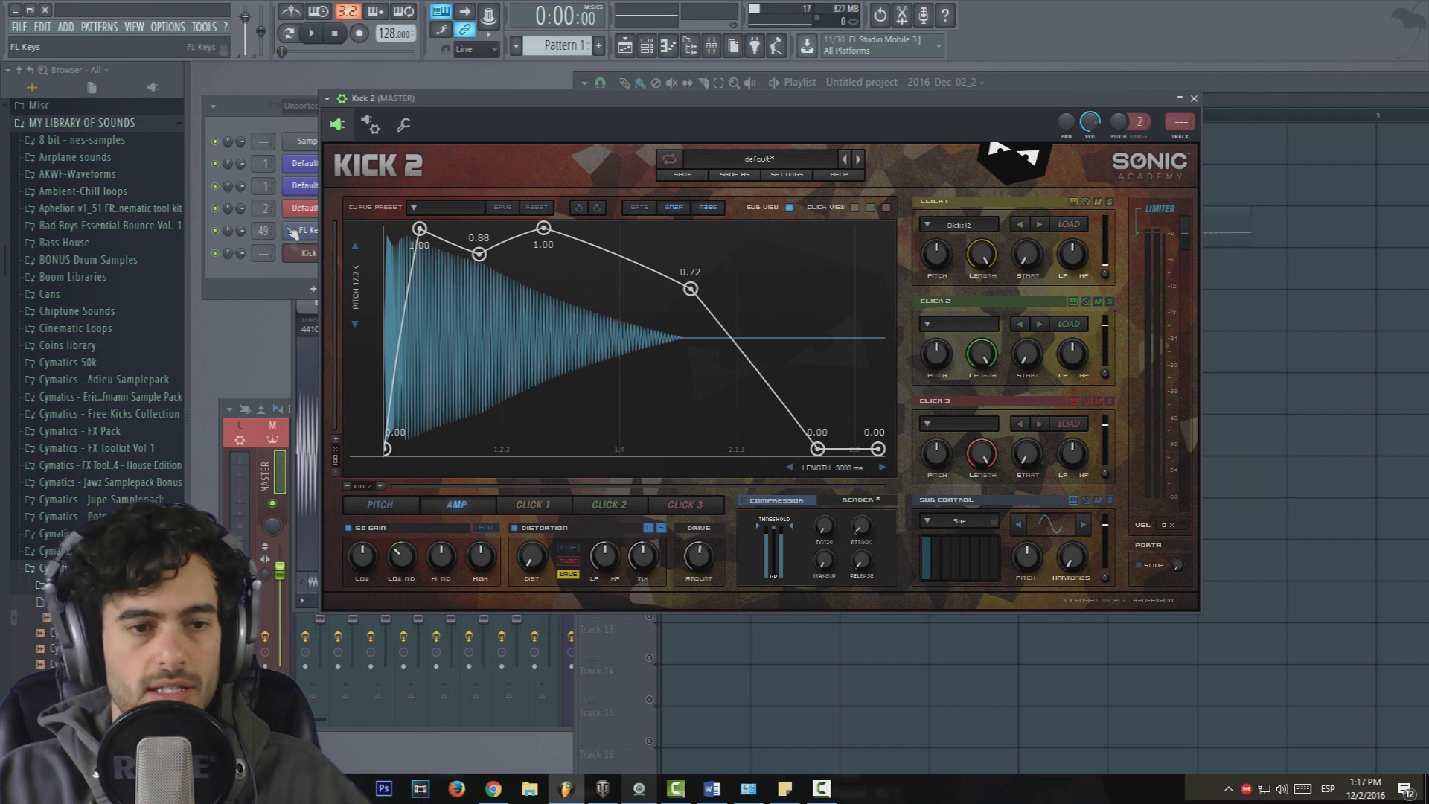
Step: Check the notes in Kick 2's piano roll and audition the lengthened sound in pattern mode
click(302, 275)
click(370, 254)
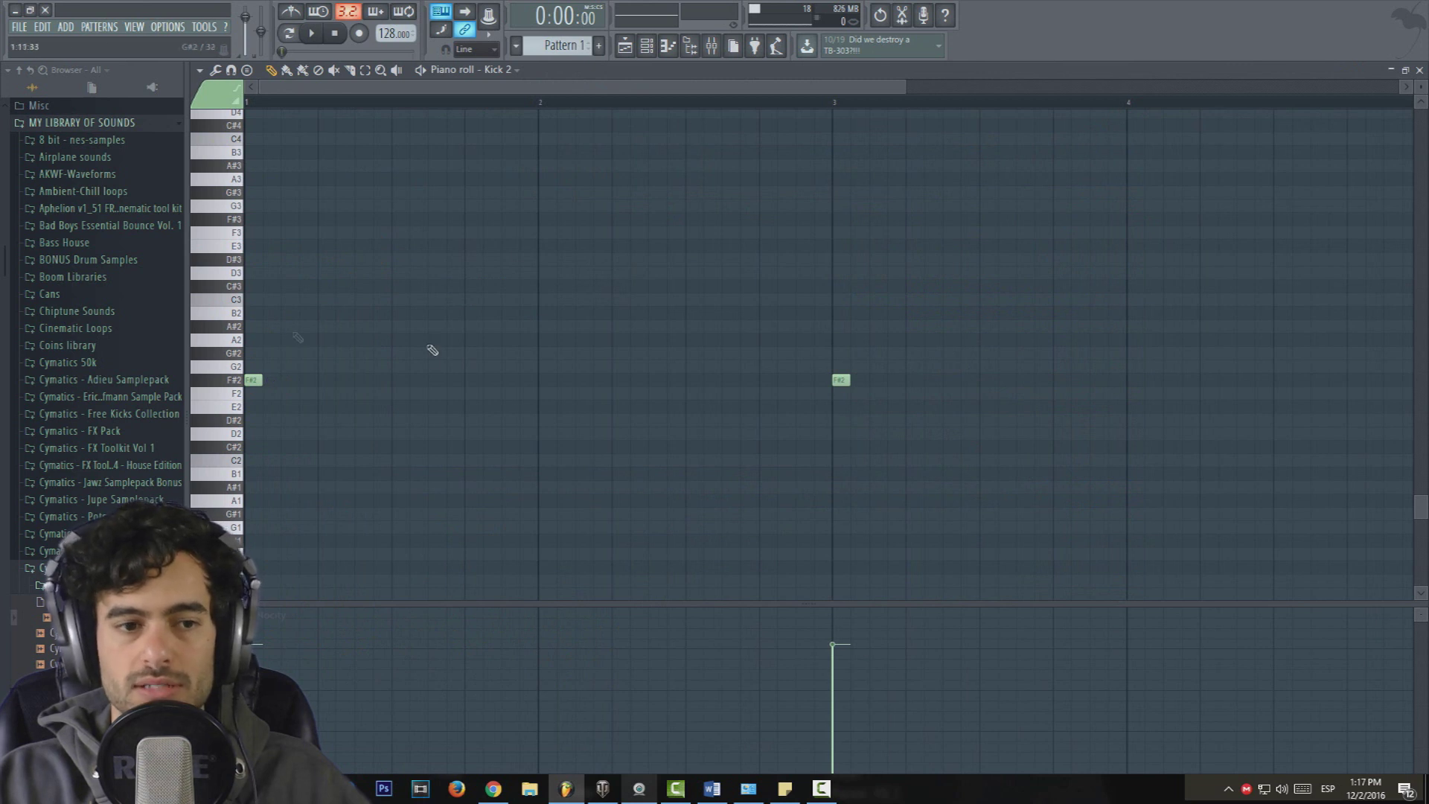
click(1420, 69)
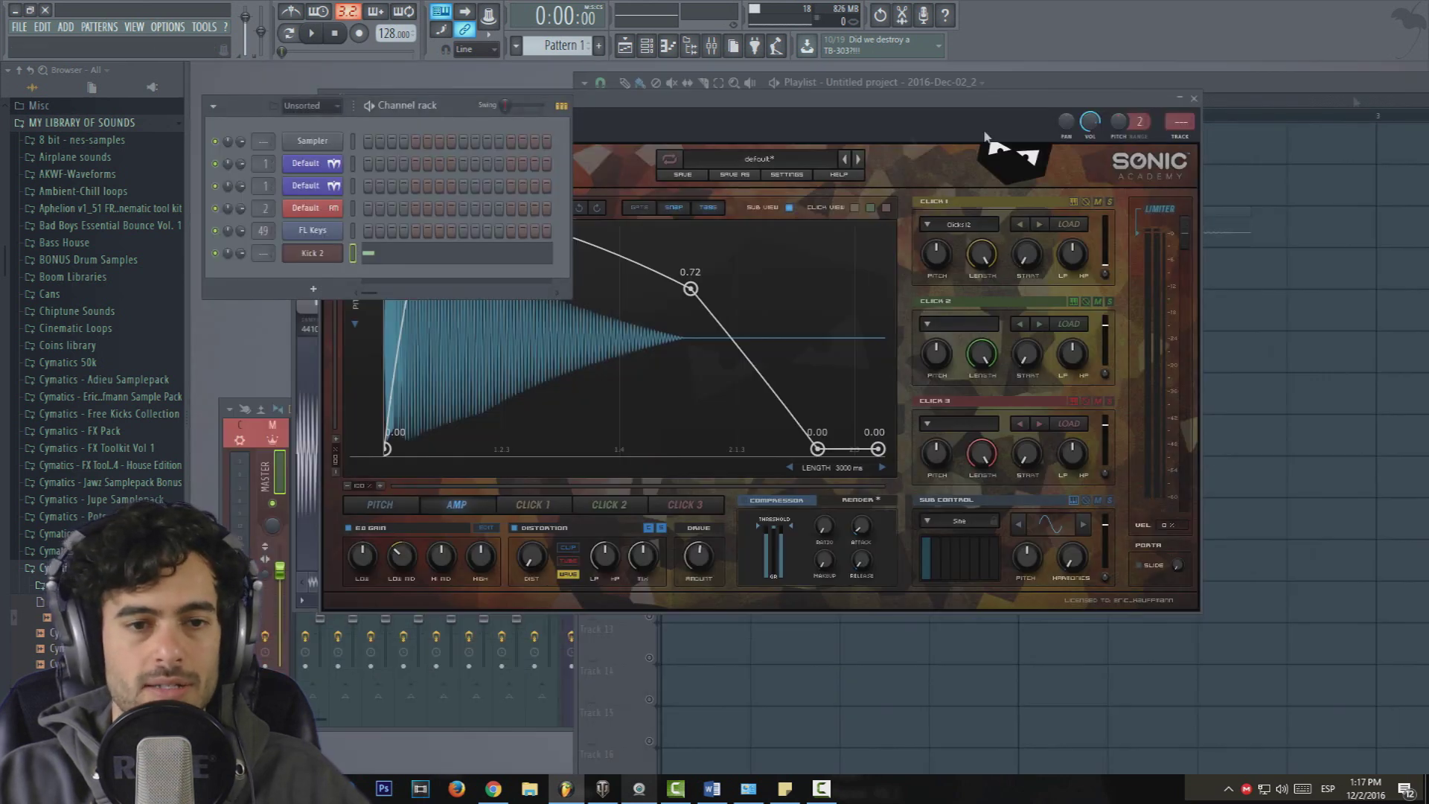
click(691, 107)
click(289, 32)
click(310, 36)
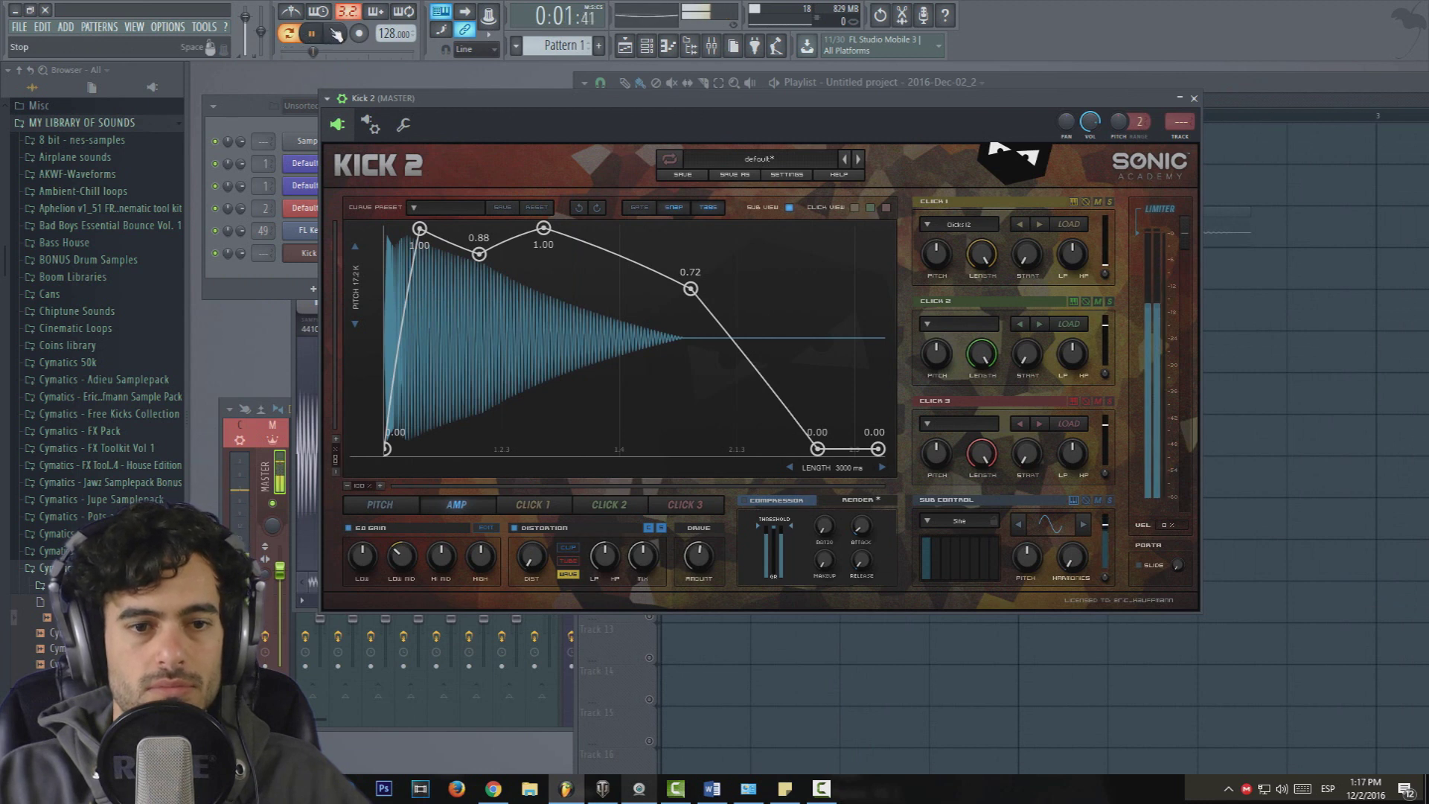
click(332, 35)
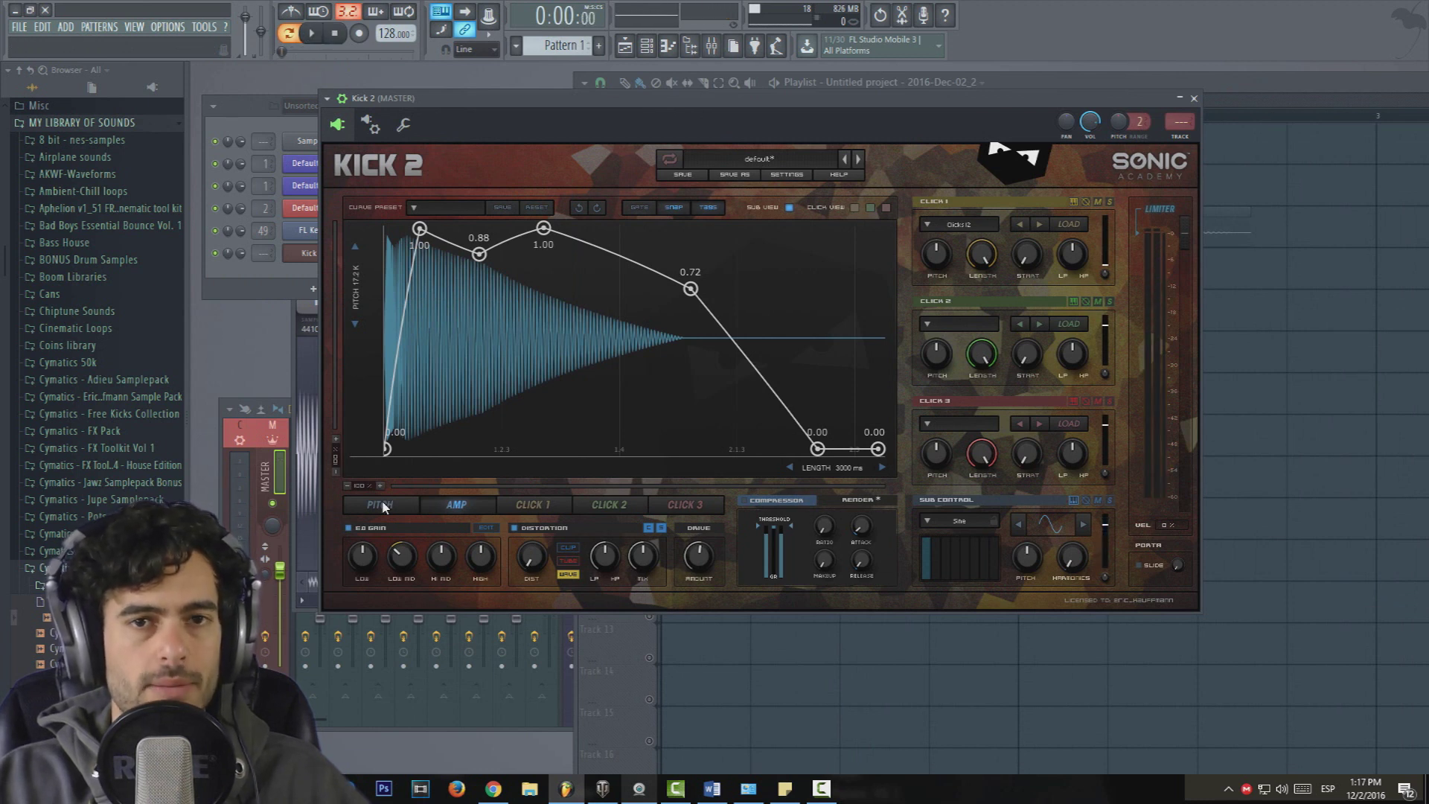
Step: In the pitch envelope, lower the second point to A2 (110 Hz) while listening and set the end point to G#1 (52 Hz)
click(379, 505)
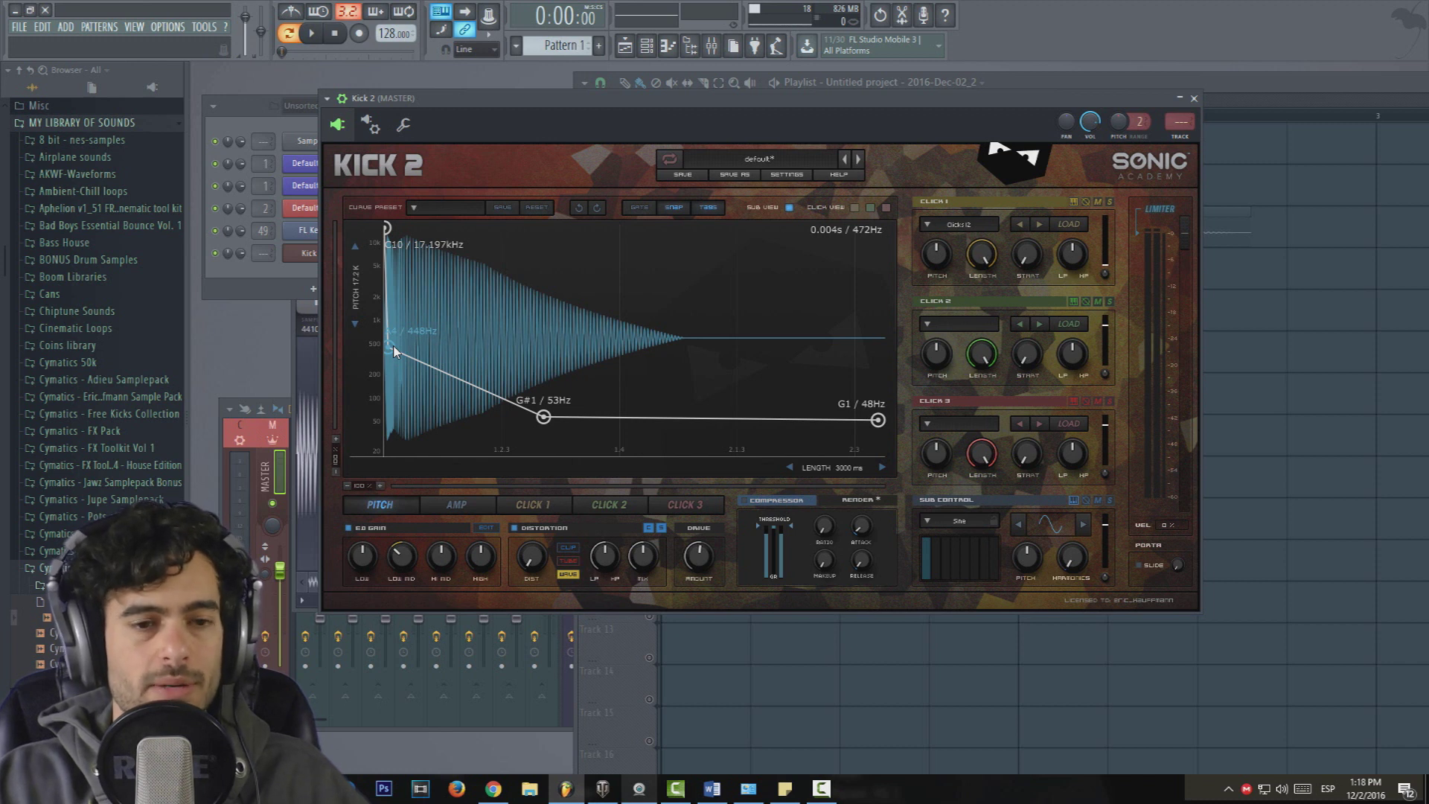
key(space)
drag(392, 350, 388, 398)
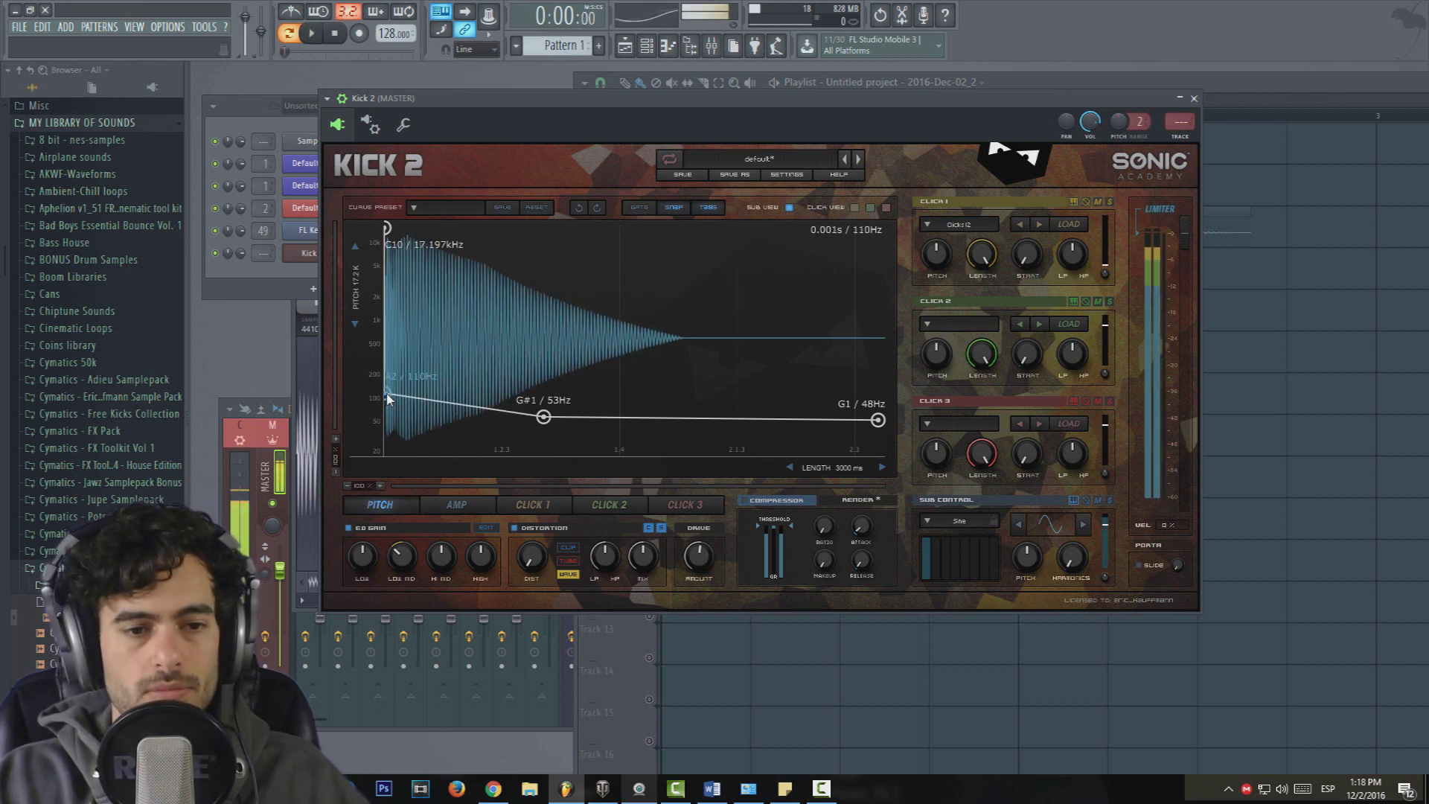
key(space)
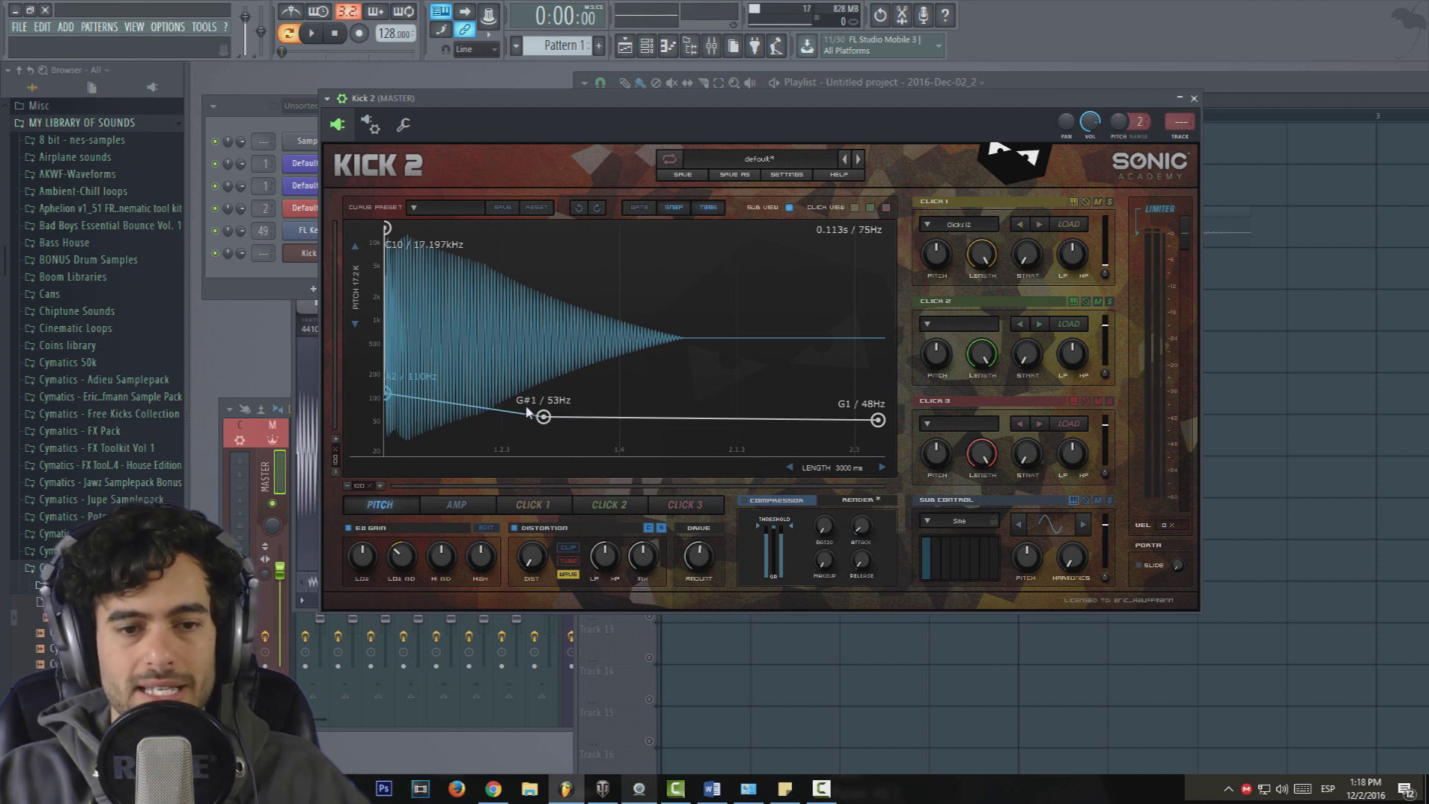
drag(877, 425, 876, 420)
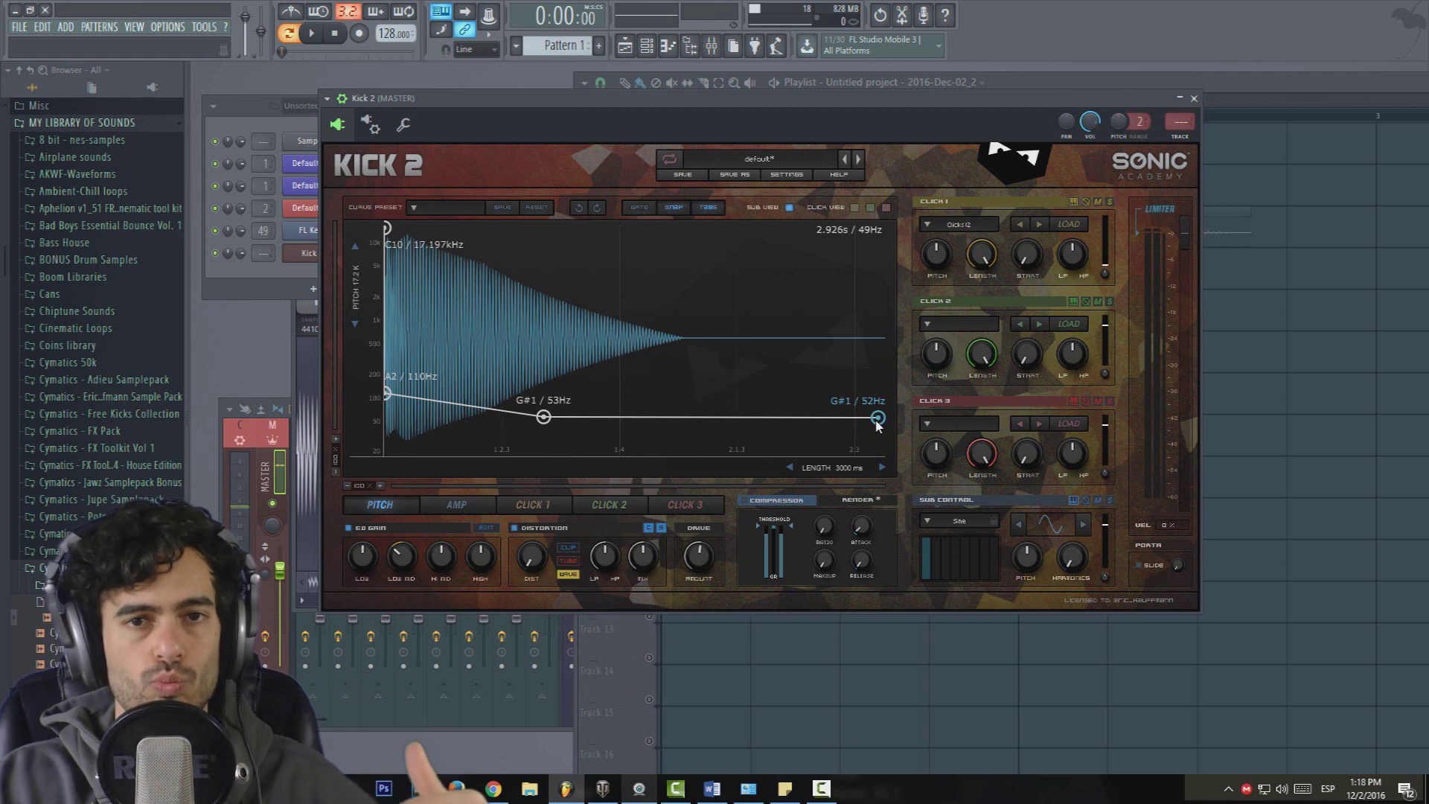
Step: Remove the amp envelope's 0.88 and second 1.00 points and reshape the decay with points at about 0.66 and 0.28, ending at 0.00
click(479, 505)
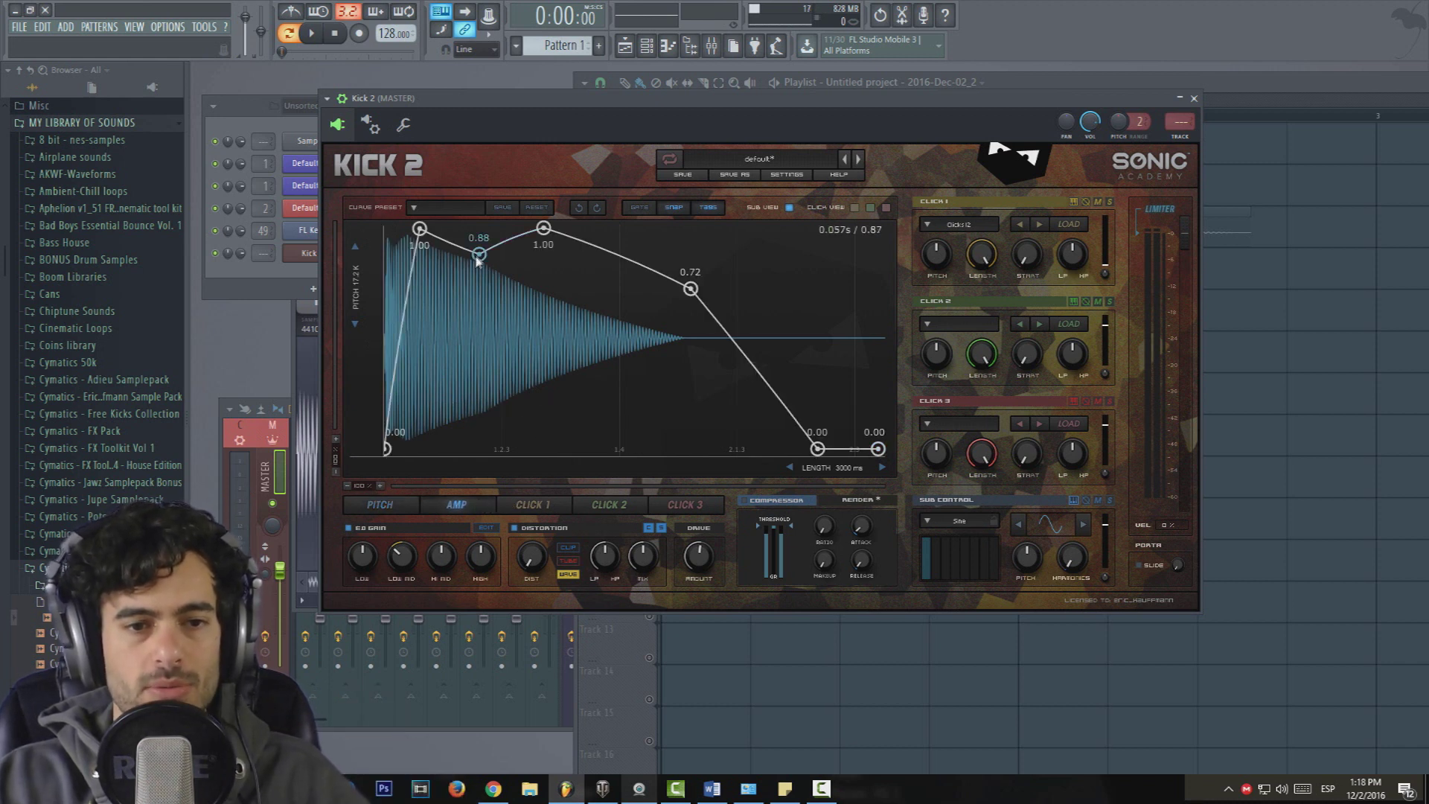
double_click(544, 229)
drag(692, 290, 732, 300)
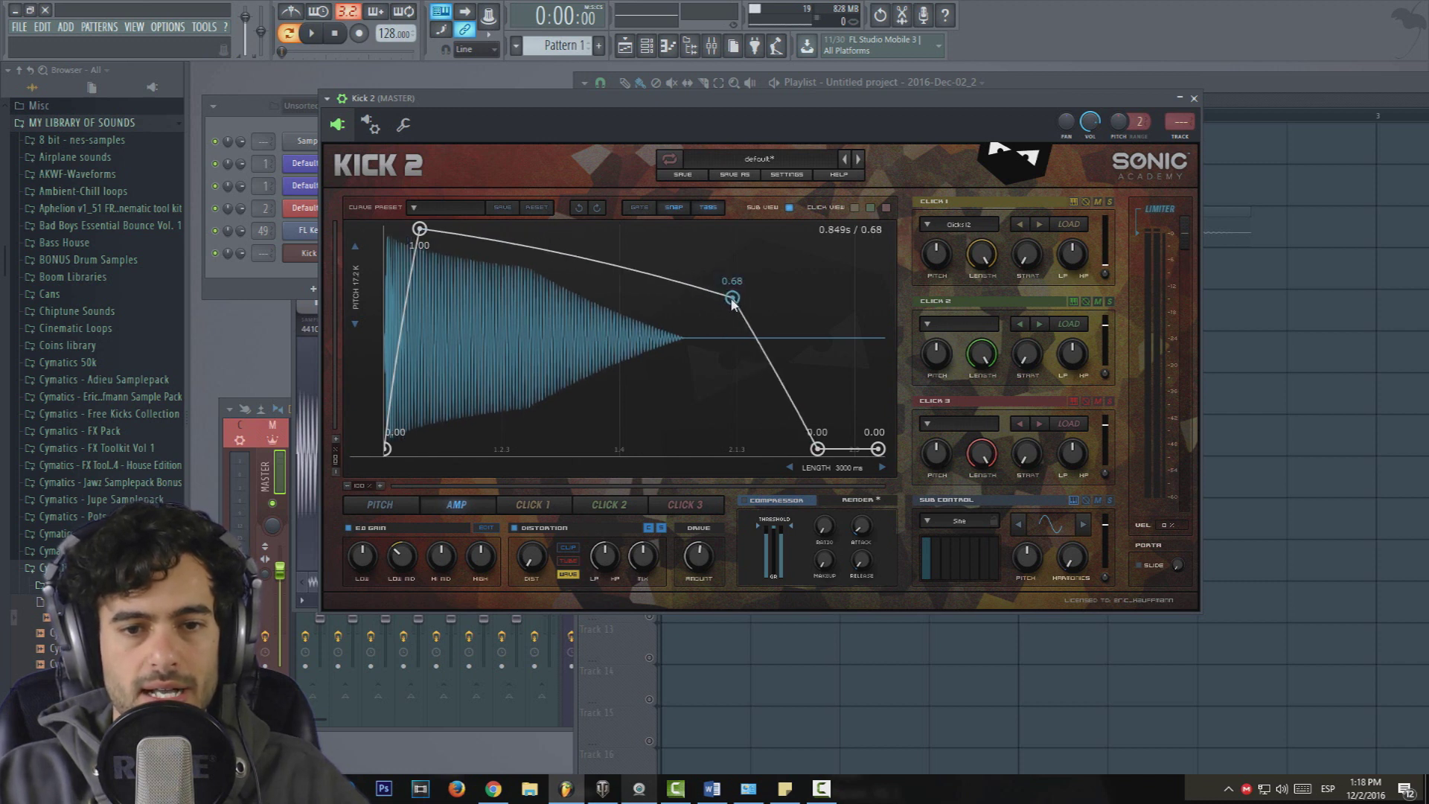
drag(817, 449, 857, 392)
mouse_move(879, 449)
mouse_down()
mouse_move(880, 430)
mouse_move(880, 450)
mouse_up()
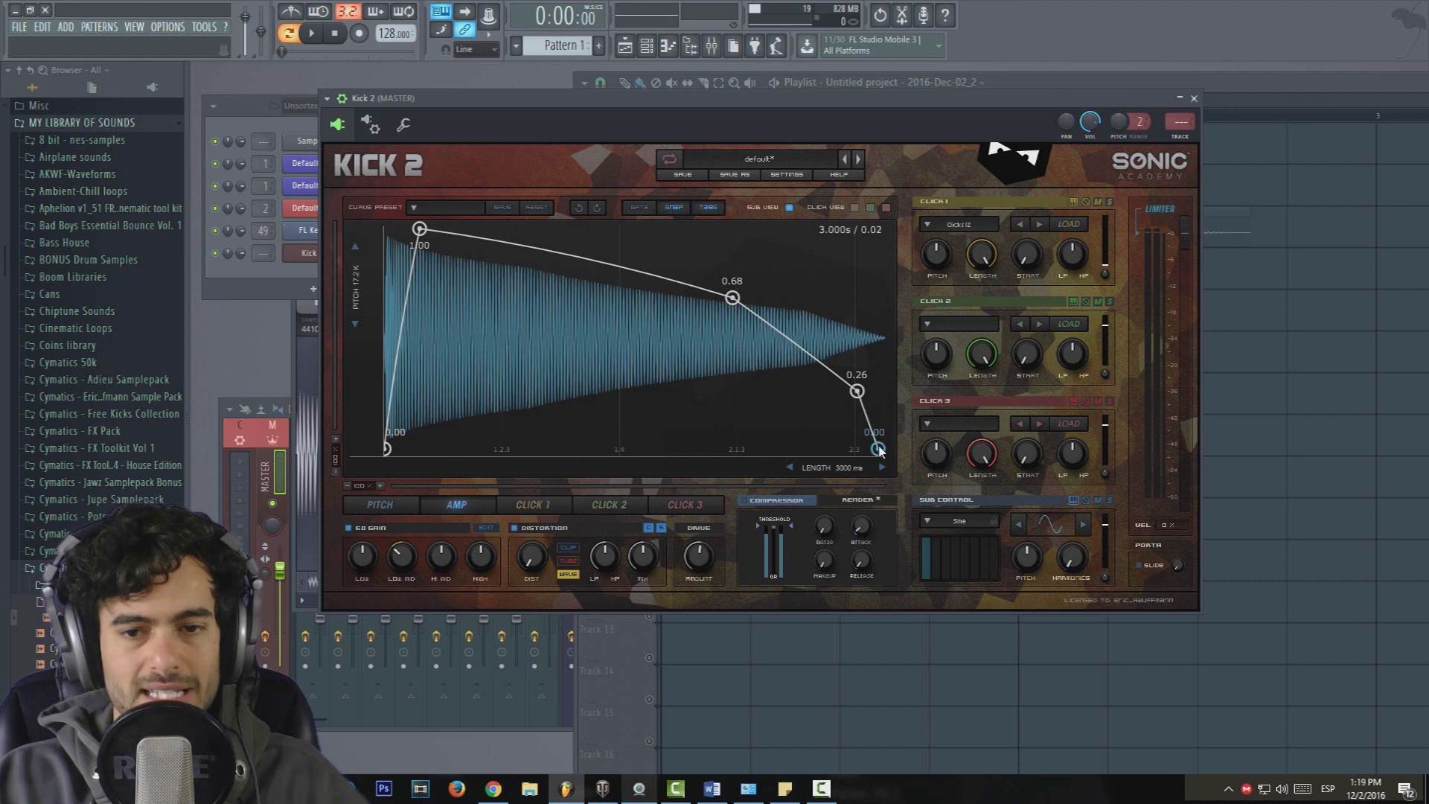
drag(856, 391, 842, 386)
drag(732, 296, 727, 300)
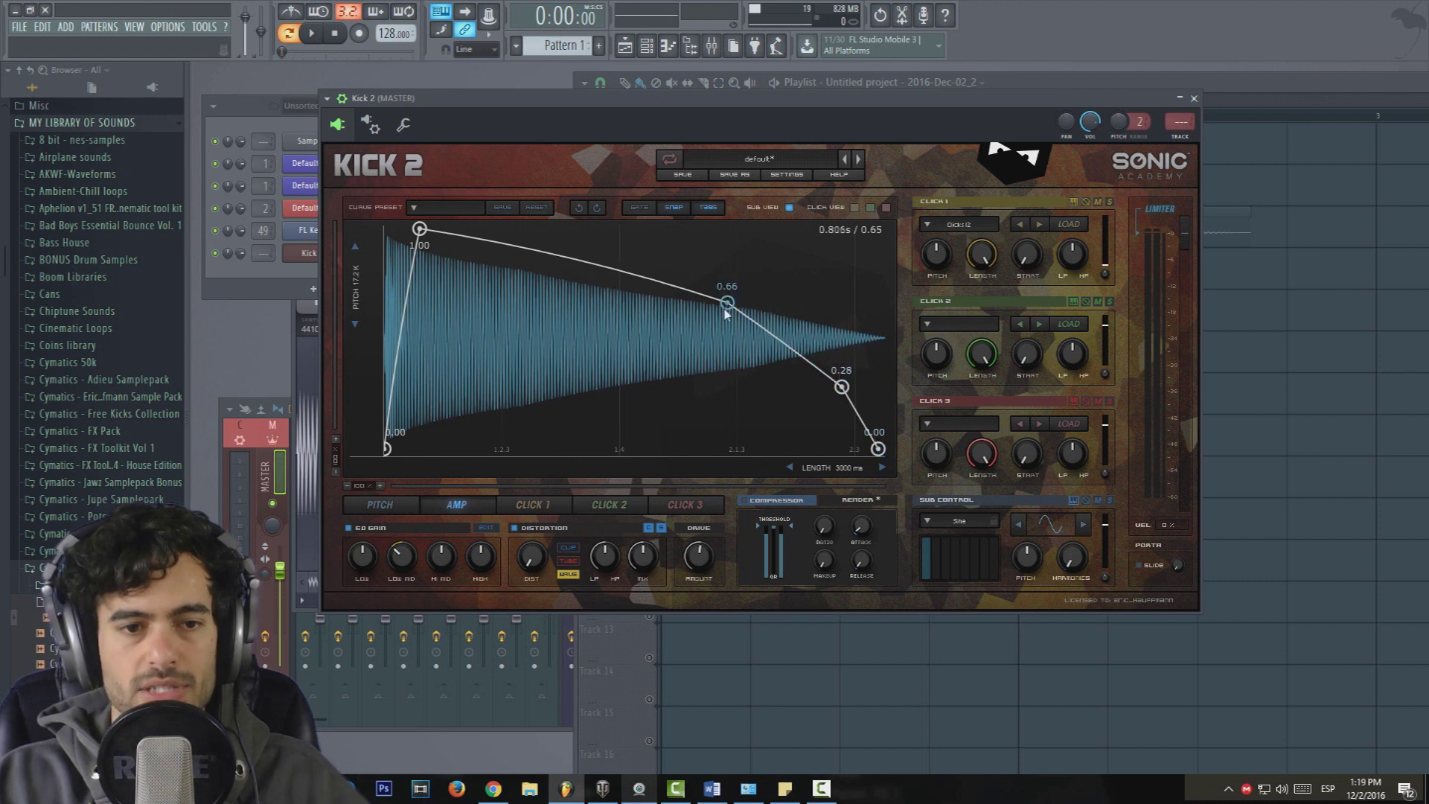
Step: Audition the reshaped amp decay and switch off Kick 2's EQ with the pitch envelope showing
key(space)
click(338, 37)
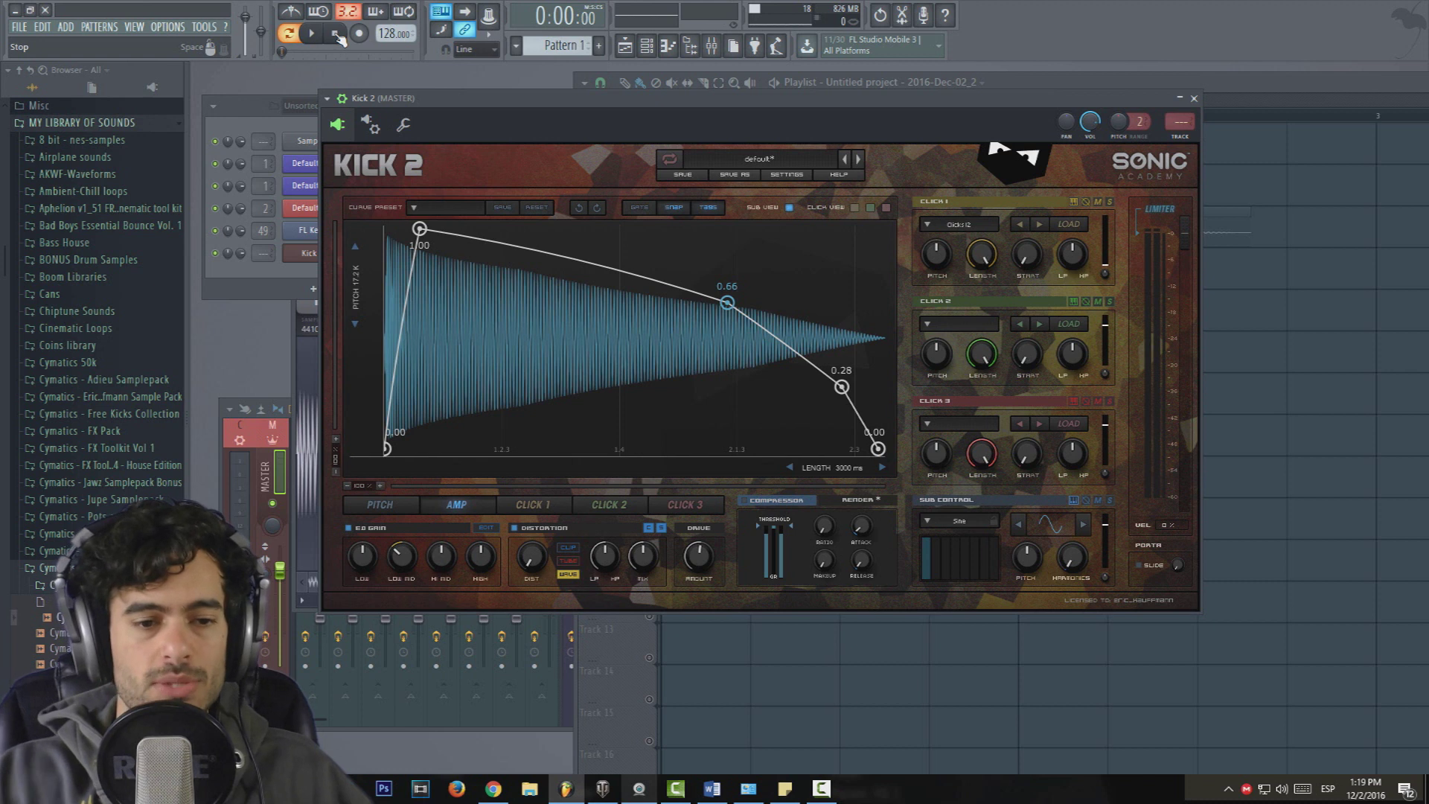
click(486, 528)
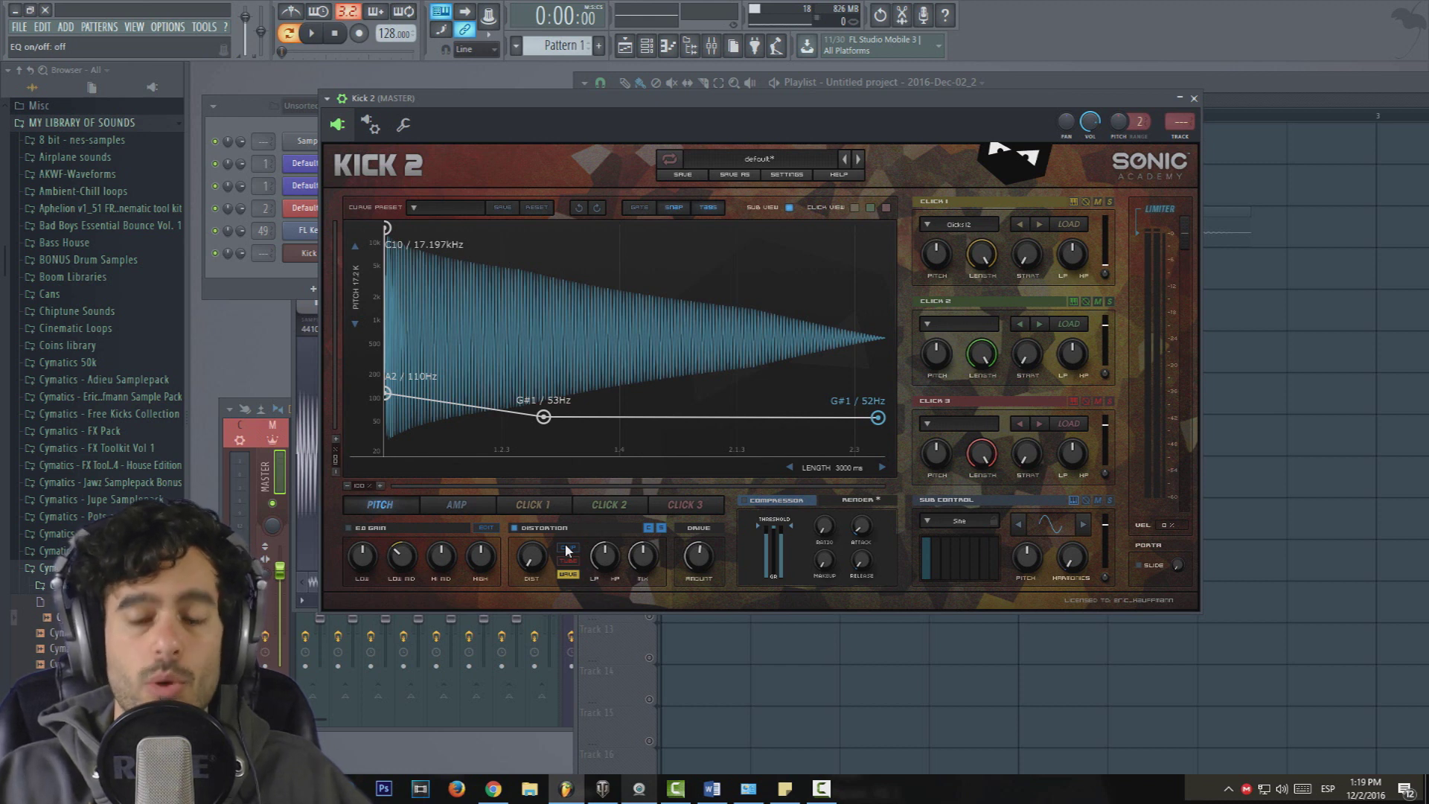
Step: Adjust the distortion's Dist amount during playback while trying the tube and clip distortion types
key(space)
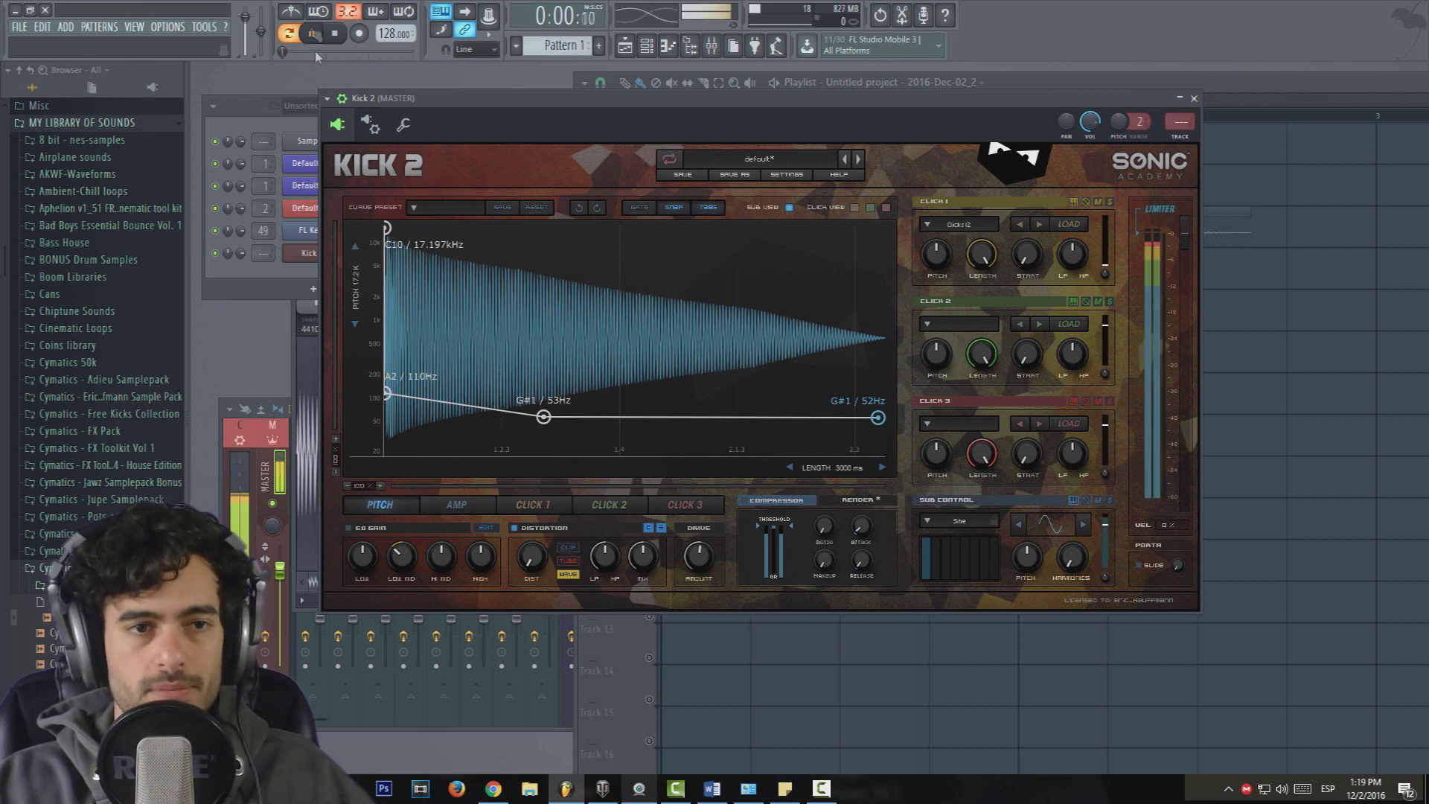
drag(530, 561, 497, 439)
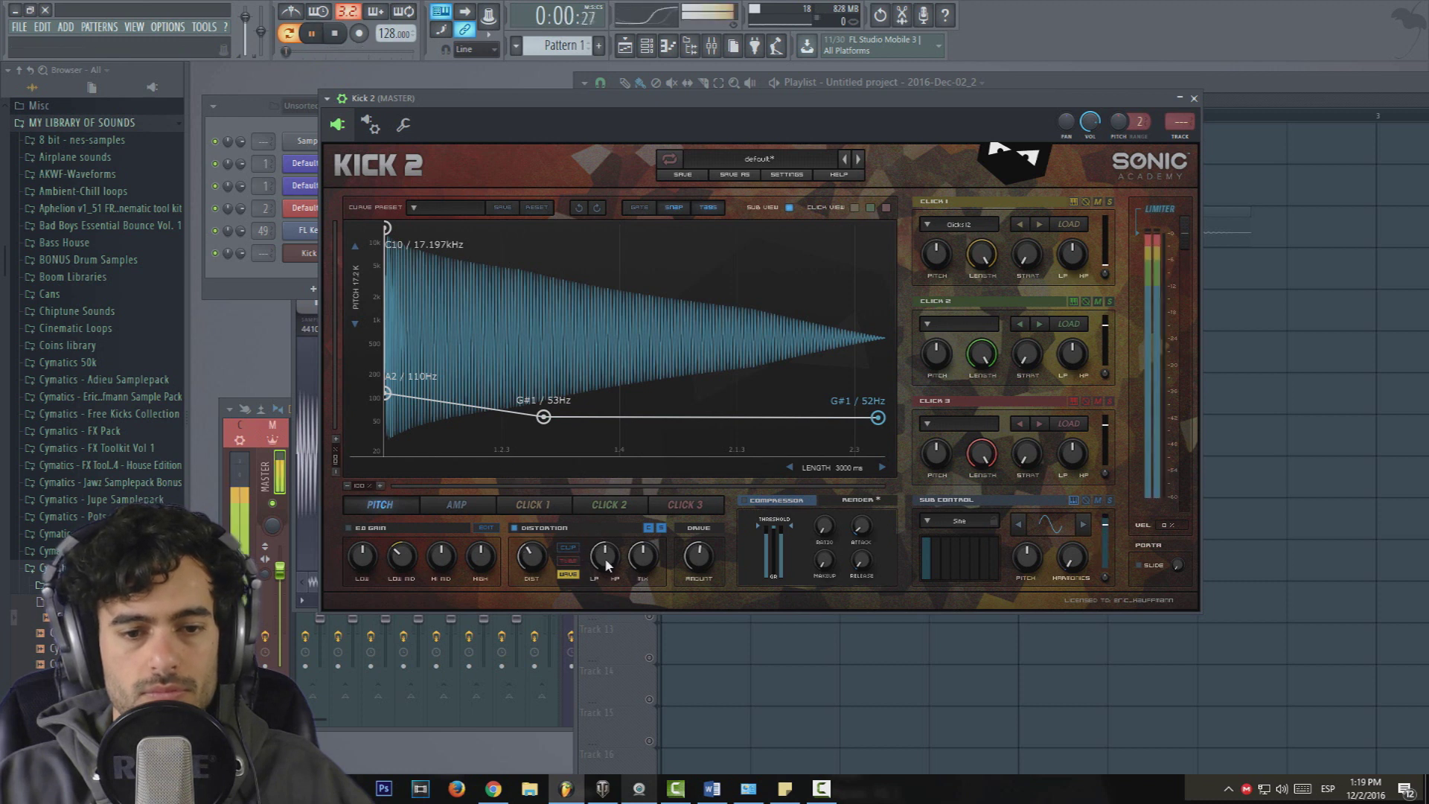
click(565, 563)
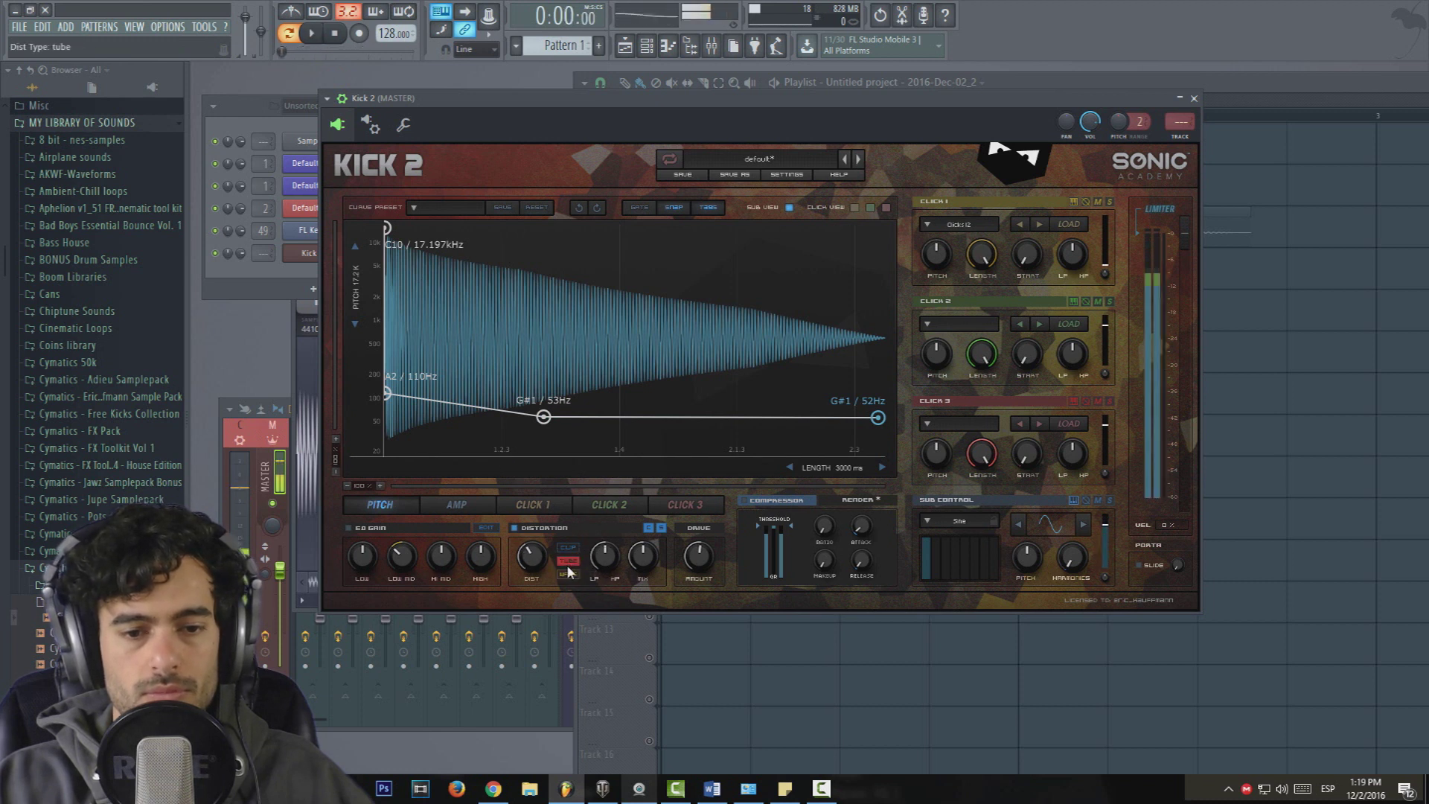
click(565, 573)
drag(542, 556, 515, 536)
click(563, 550)
key(space)
Step: Adjust the distortion's LP/HP filter and drive amount while listening, returning the distortion to its yellow type
drag(609, 573, 615, 493)
key(space)
key(space)
drag(698, 556, 667, 423)
click(567, 574)
key(space)
drag(543, 566, 542, 566)
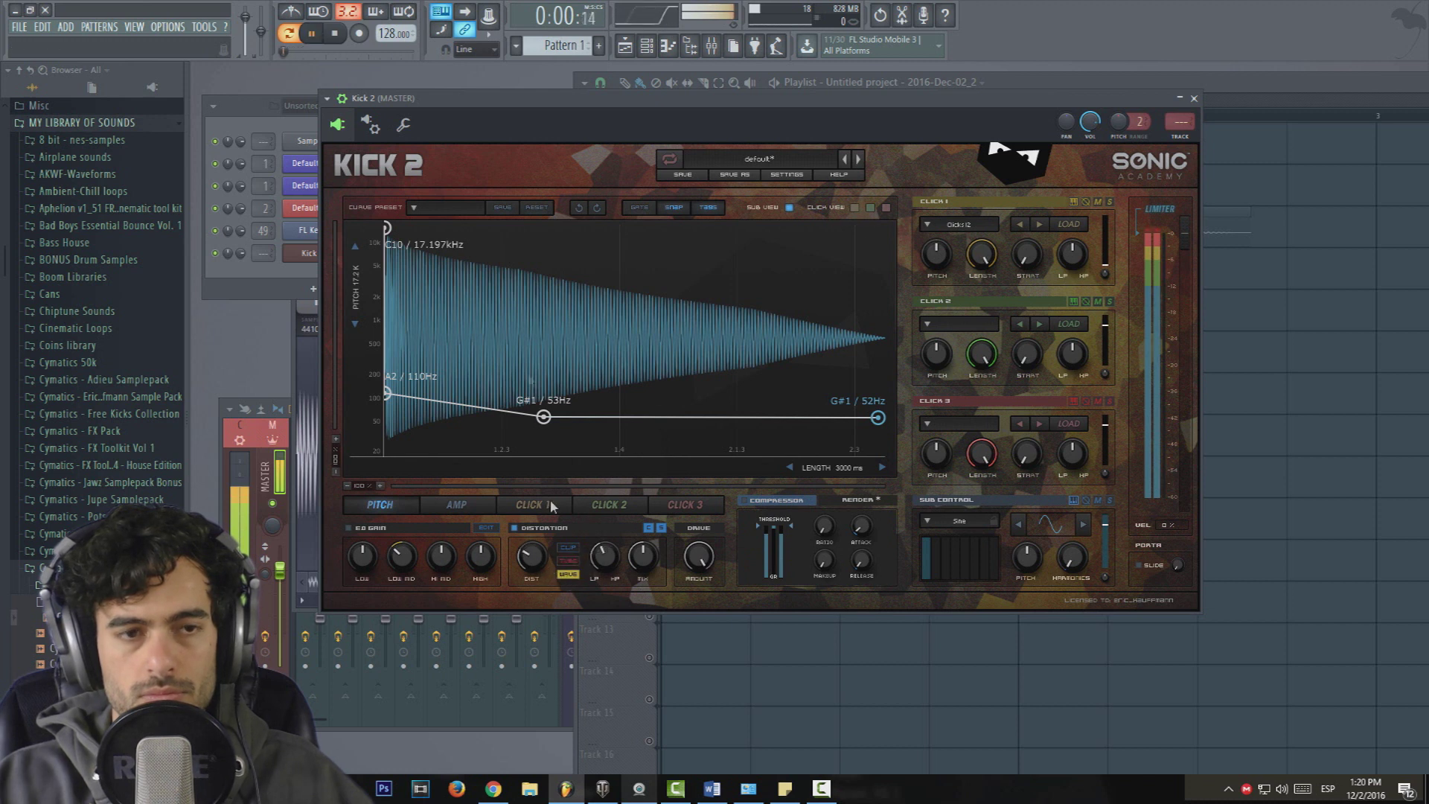
click(337, 37)
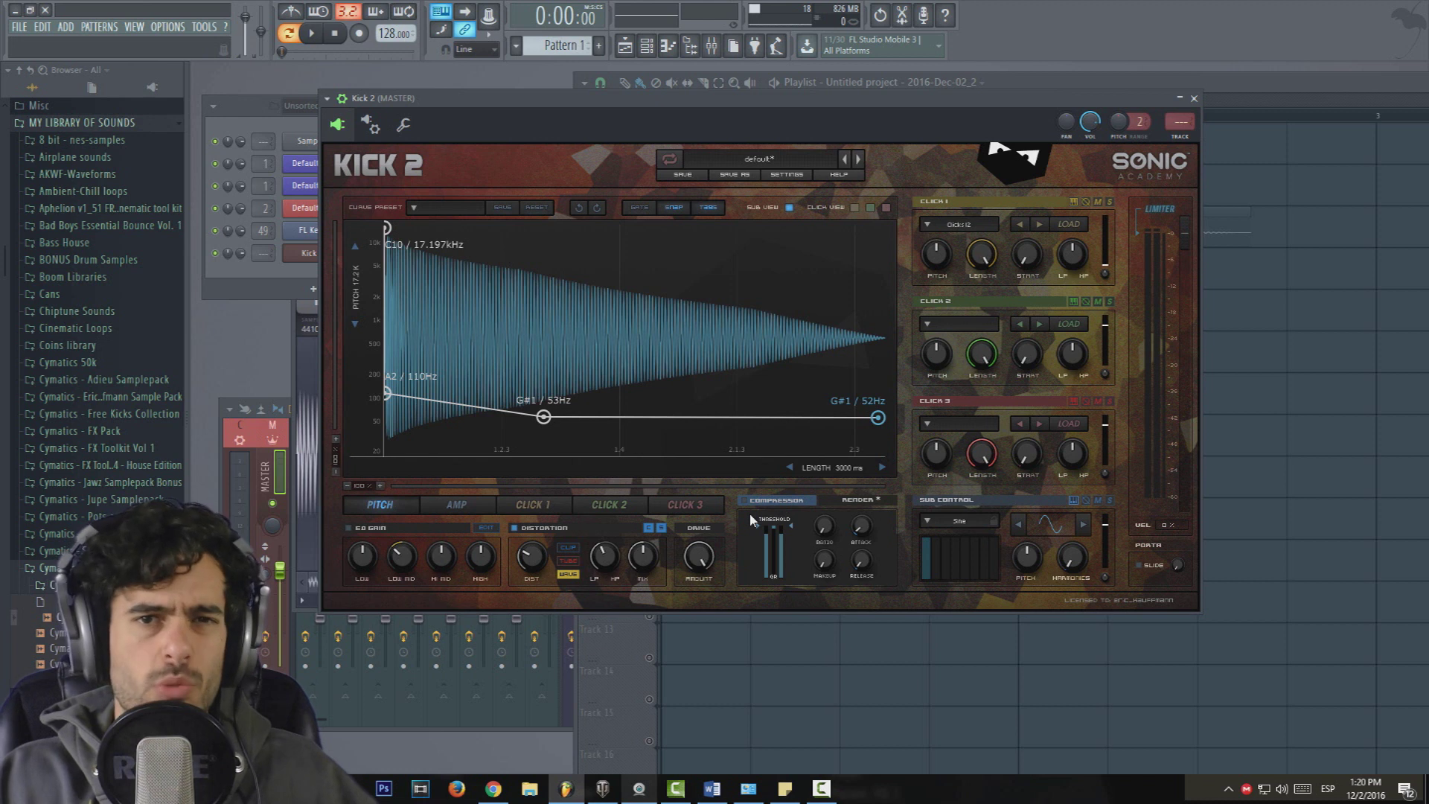
Step: Solo the Cymatics Trapstyle 808 D# reference clip in the playlist and listen to its opening
click(1019, 83)
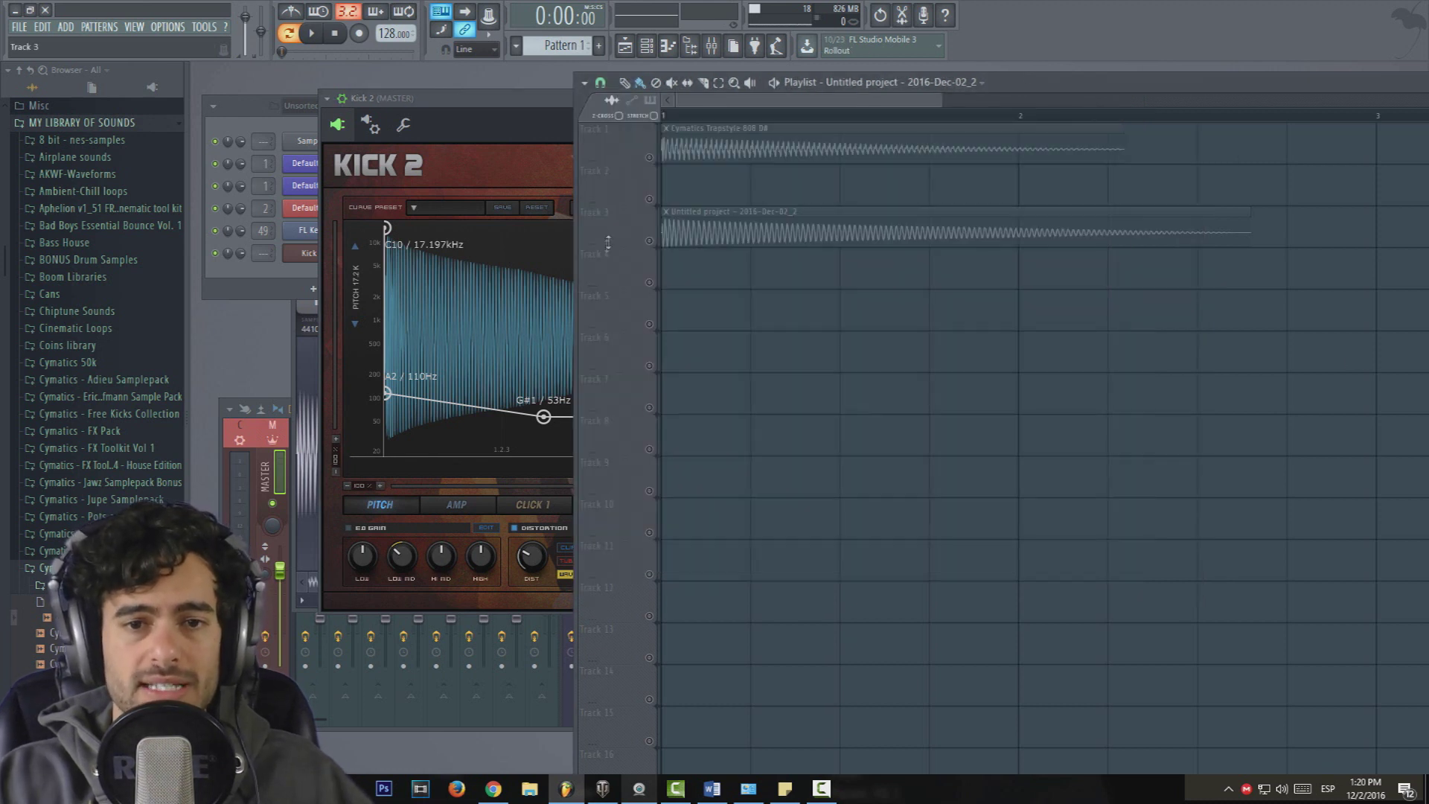
click(651, 242)
right_click(647, 159)
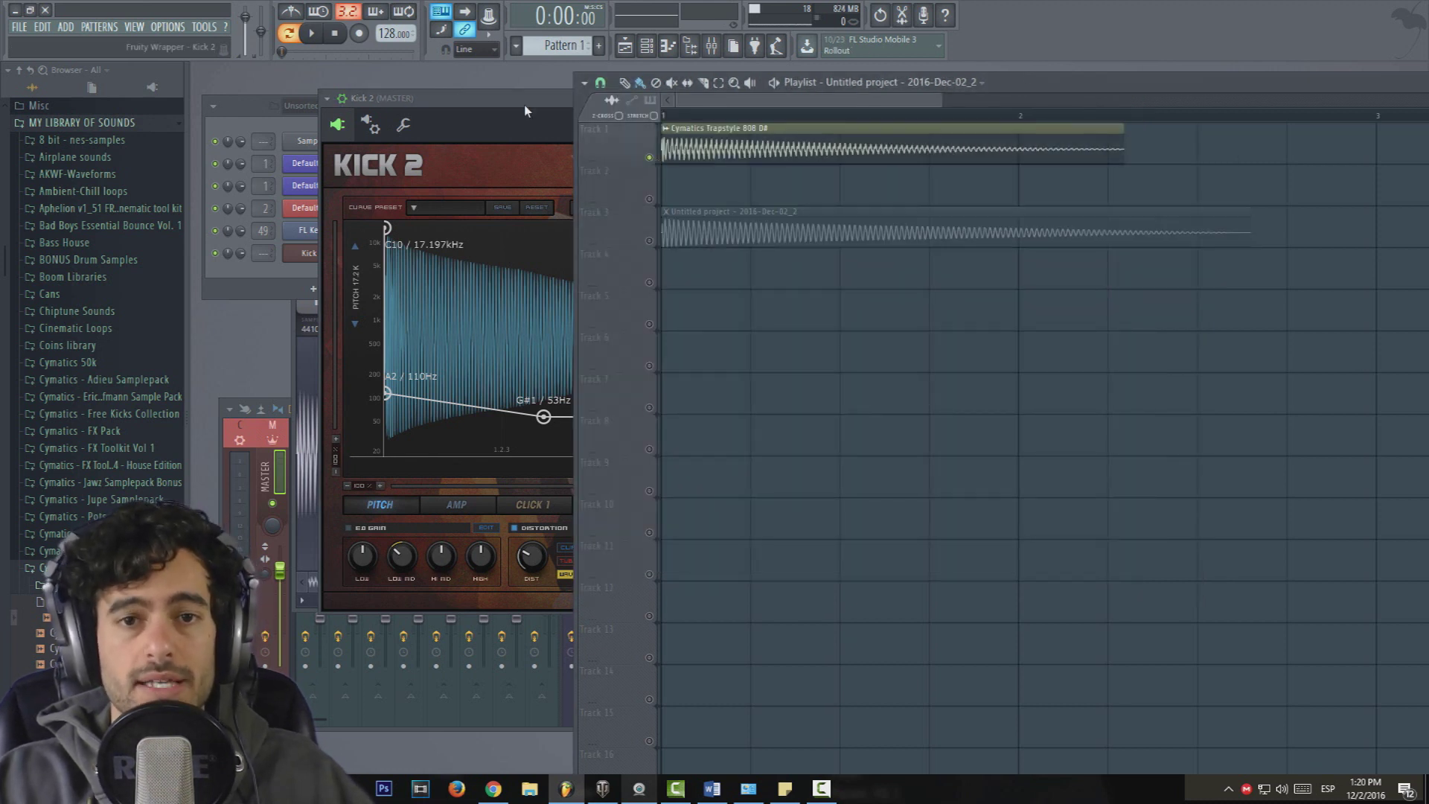
click(312, 34)
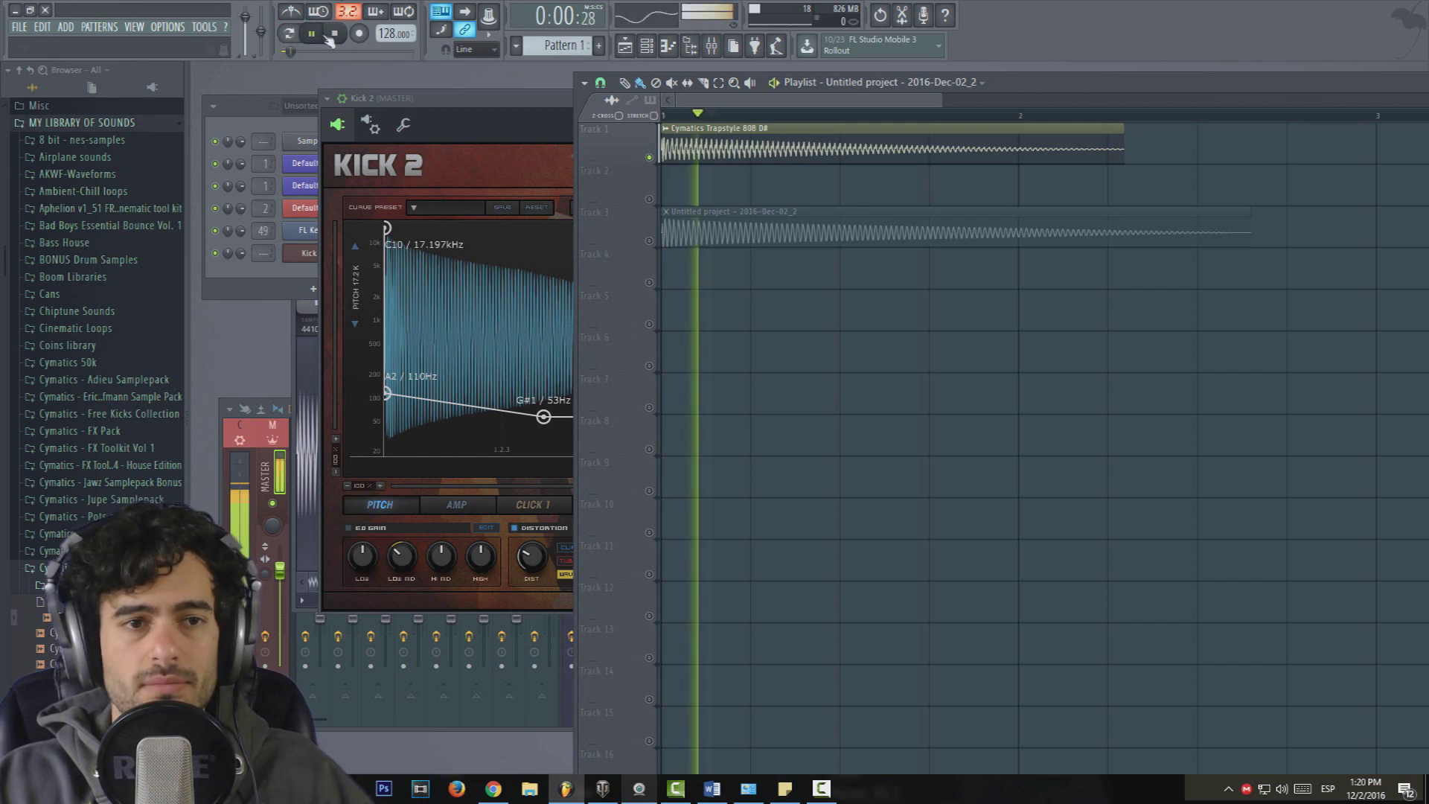
key(space)
Step: Solo the rendered clip Untitled project - 2016-Dec-02_2 to compare its sound, and bring the Kick 2 window back to the front
click(650, 241)
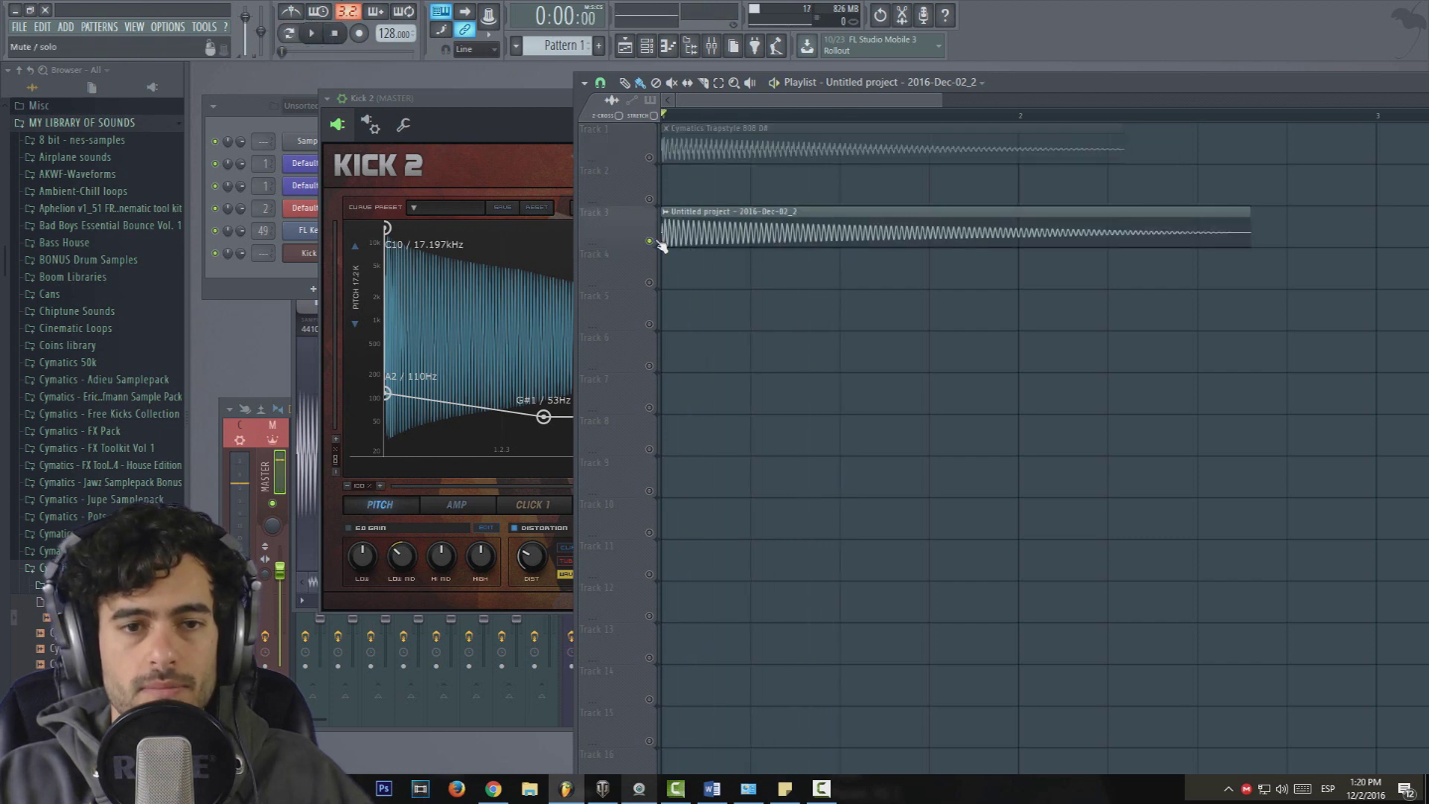
key(space)
key(space)
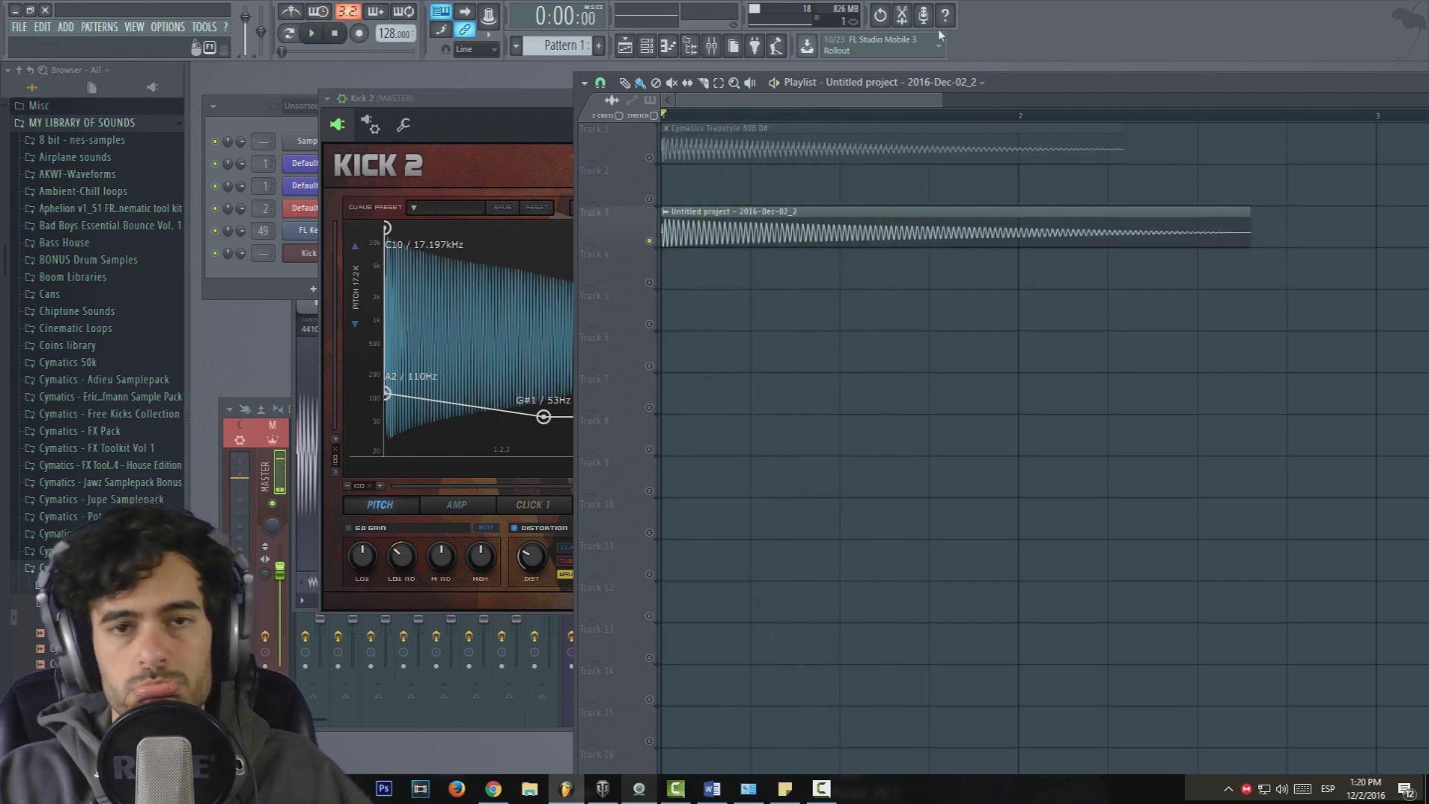
click(454, 97)
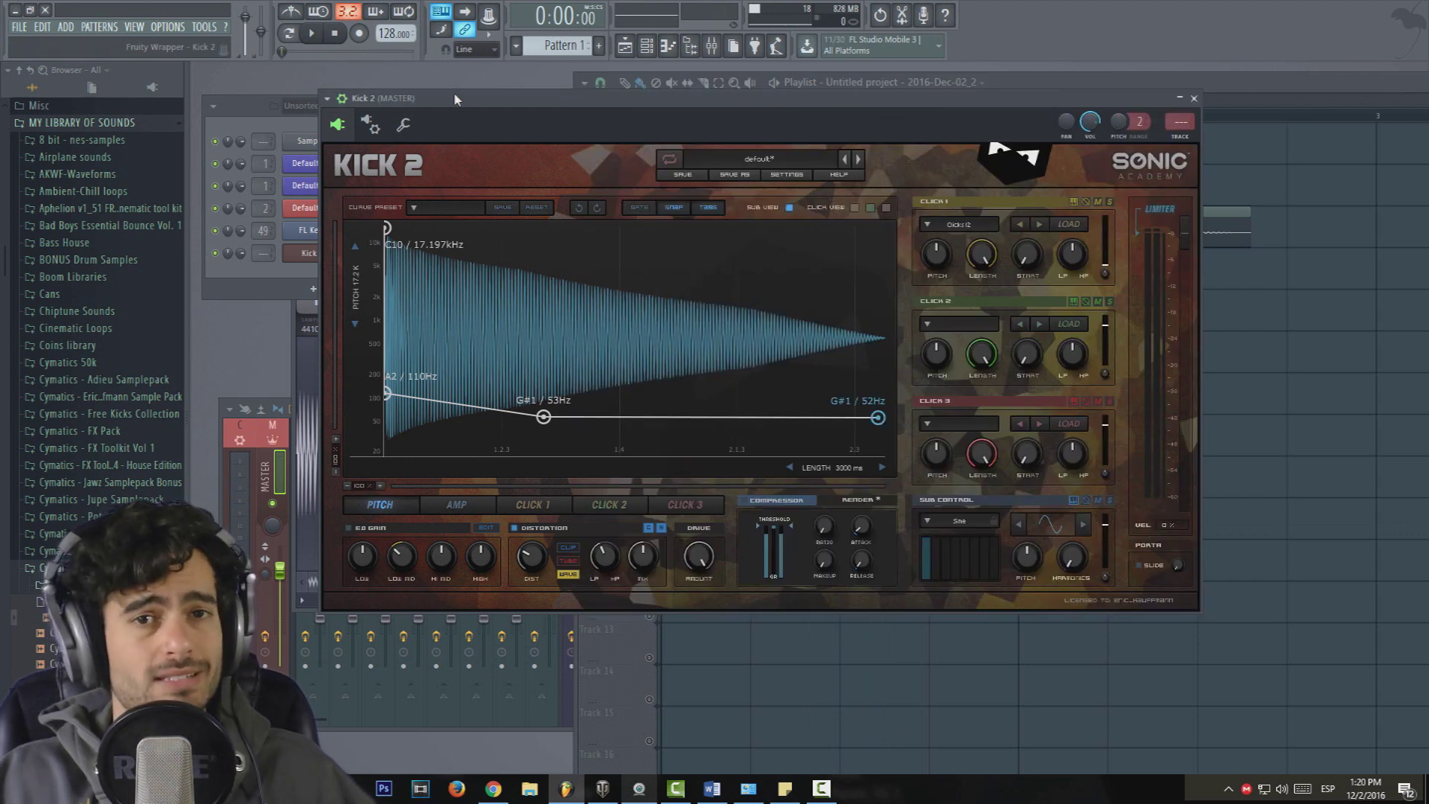